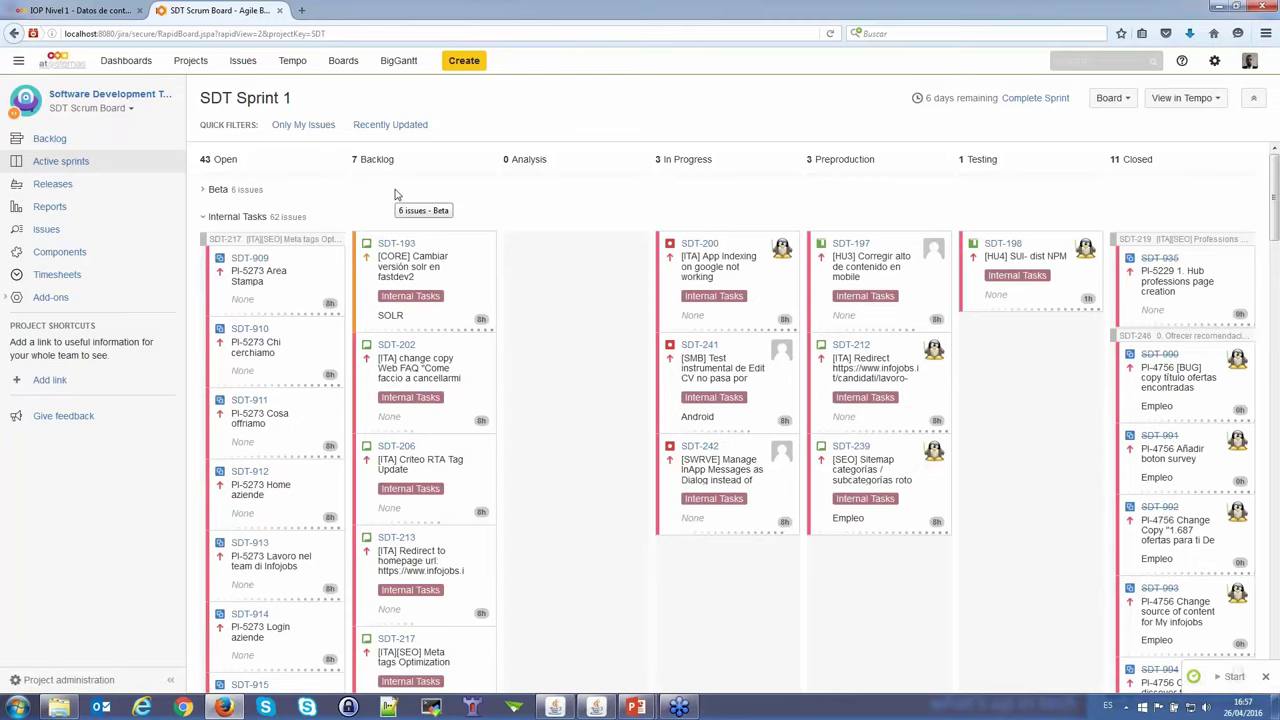
# Step: Collapse the Internal Tasks swimlane and examine the SDT Sprint 1 burndown chart with its table of sprint events
pyautogui.click(204, 218)
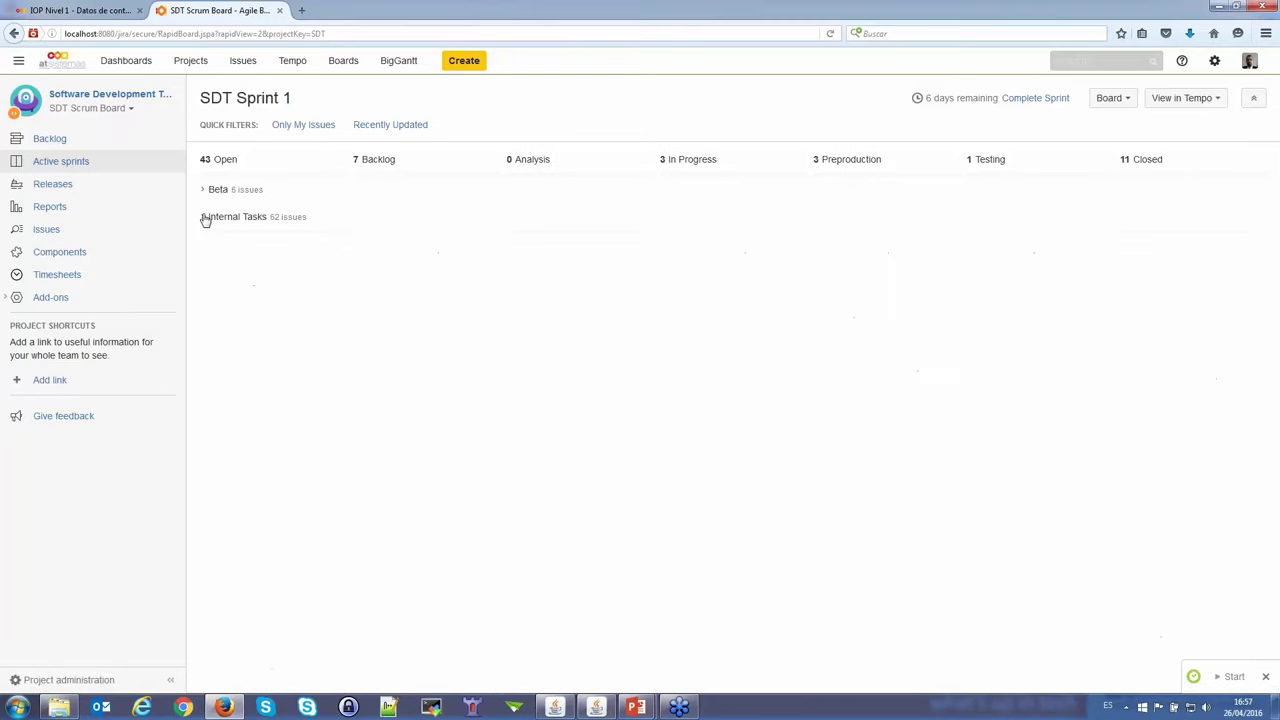
pyautogui.click(57, 208)
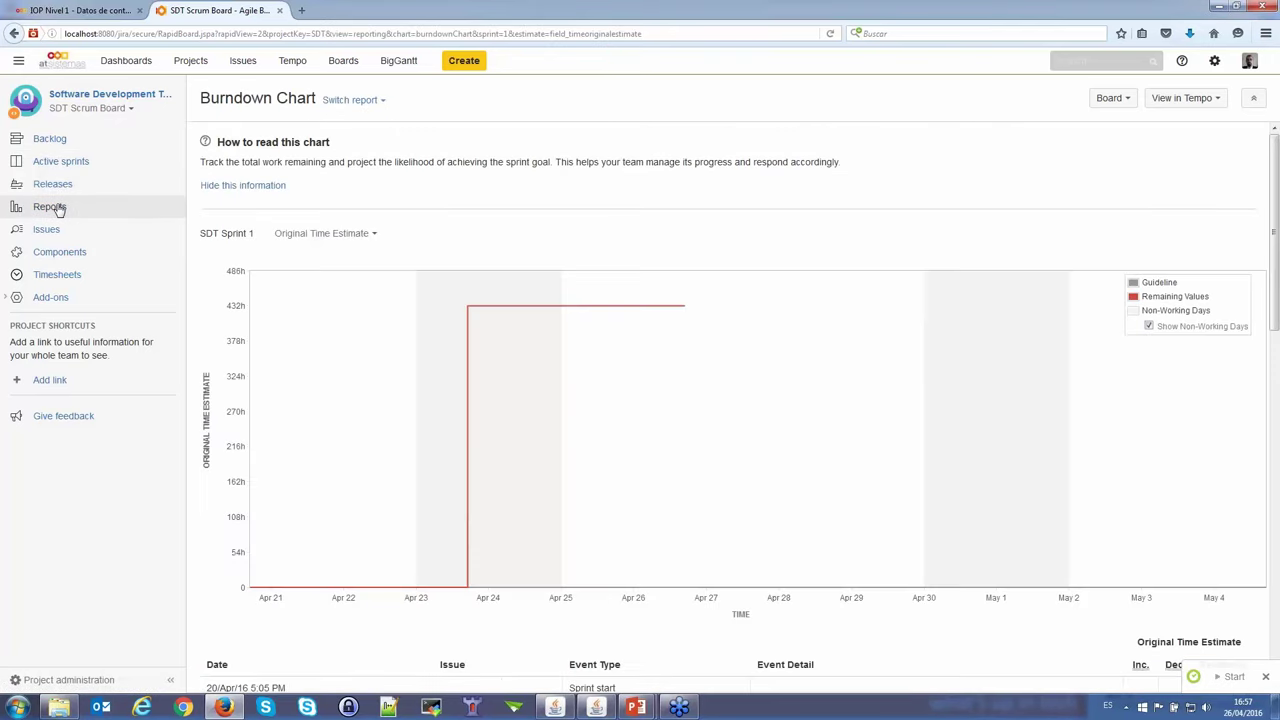
pyautogui.click(362, 100)
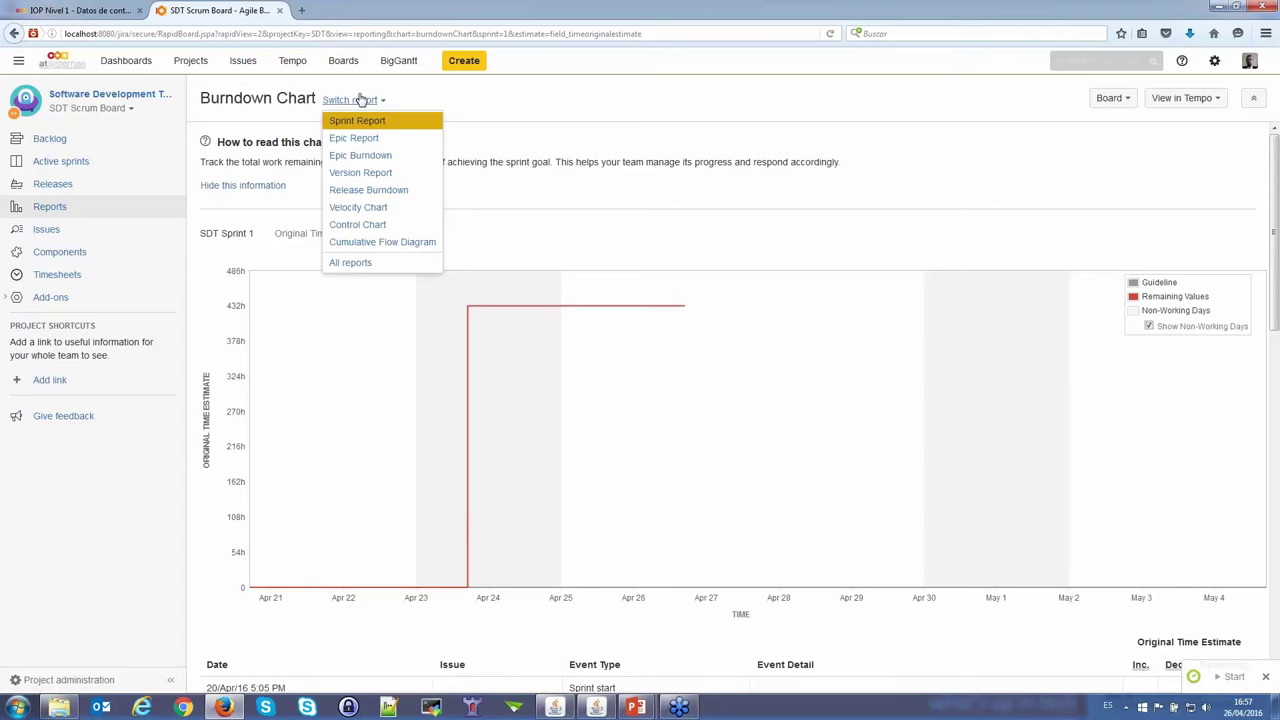
pyautogui.scroll(-3, 666, 289)
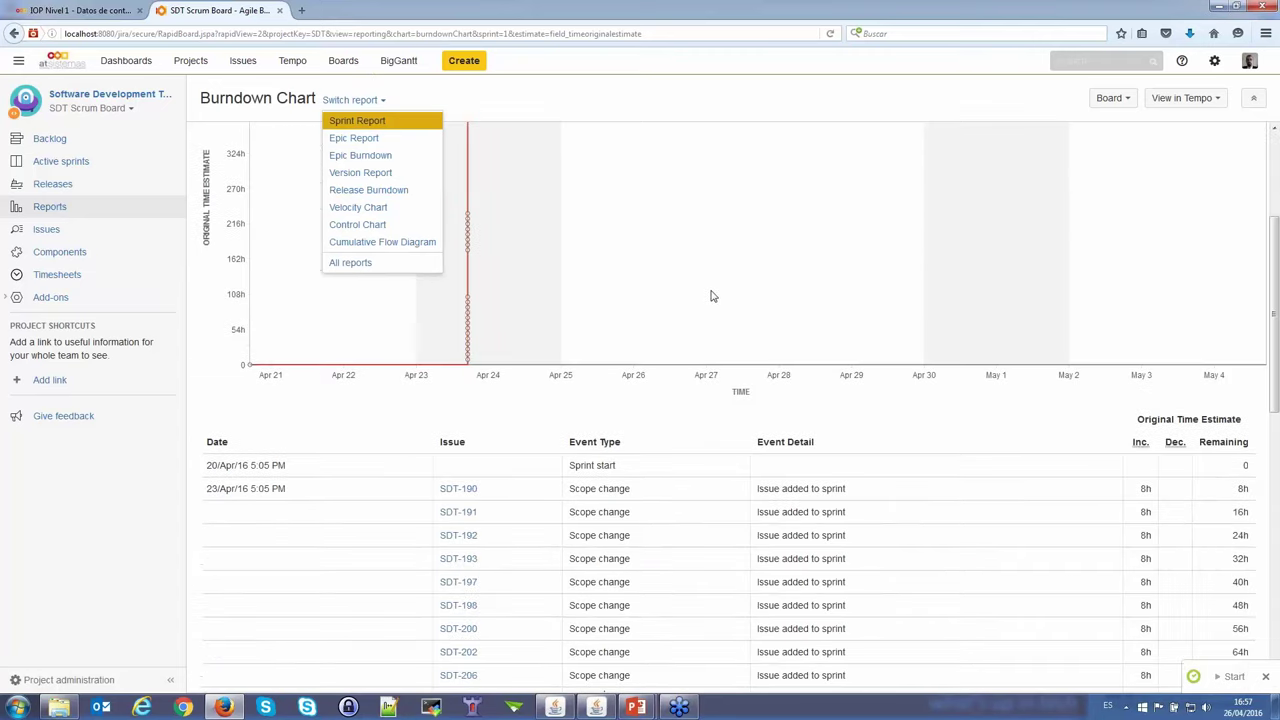
pyautogui.scroll(-4, 713, 296)
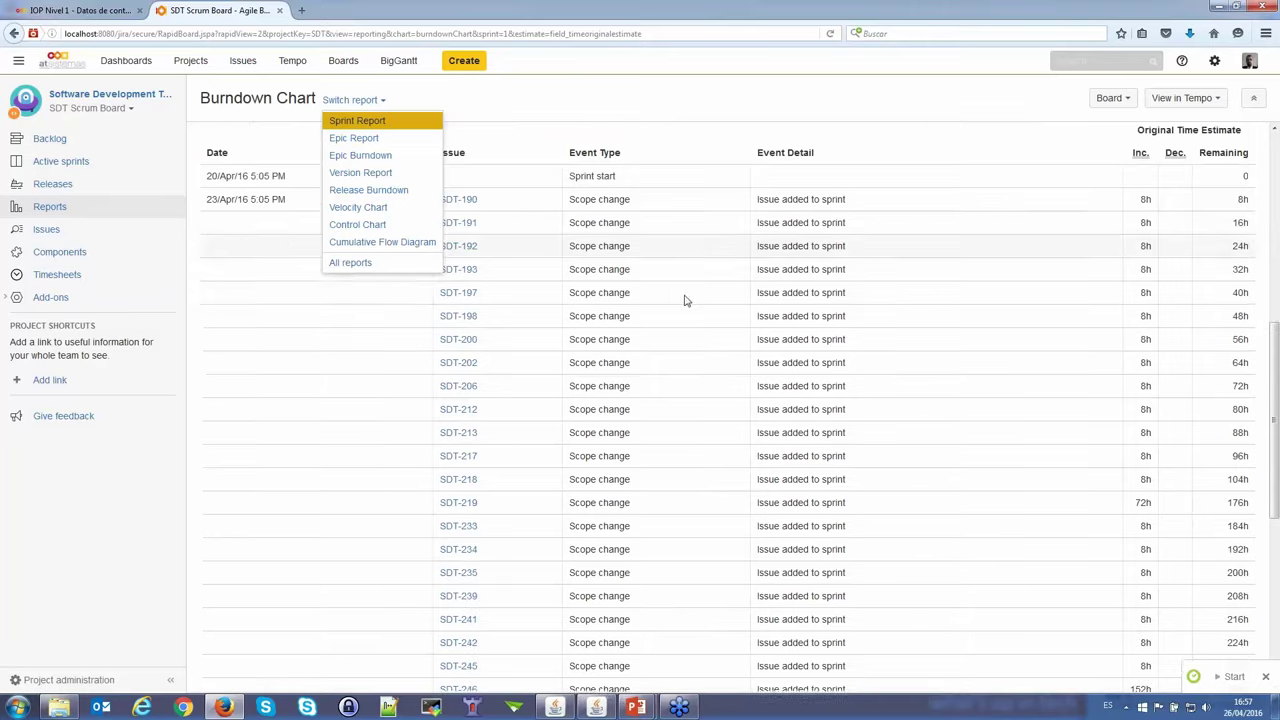
pyautogui.scroll(-3, 688, 302)
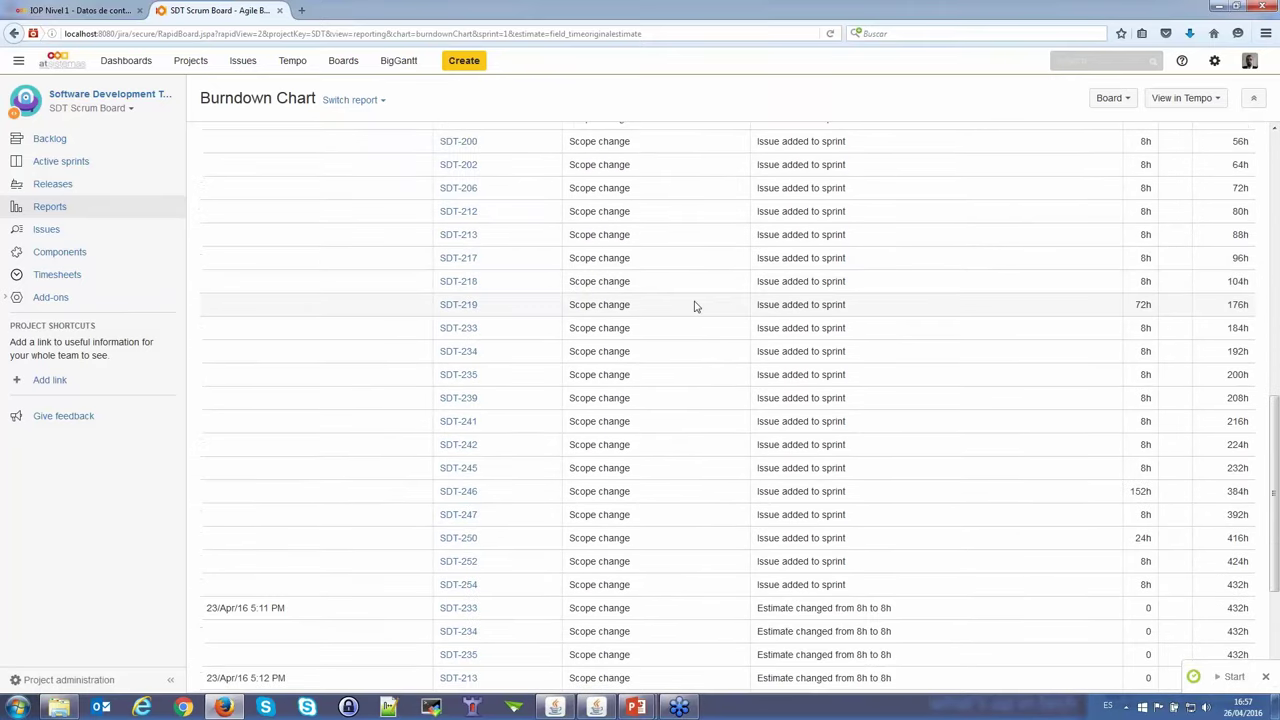
pyautogui.scroll(-4, 694, 304)
pyautogui.scroll(2, 666, 296)
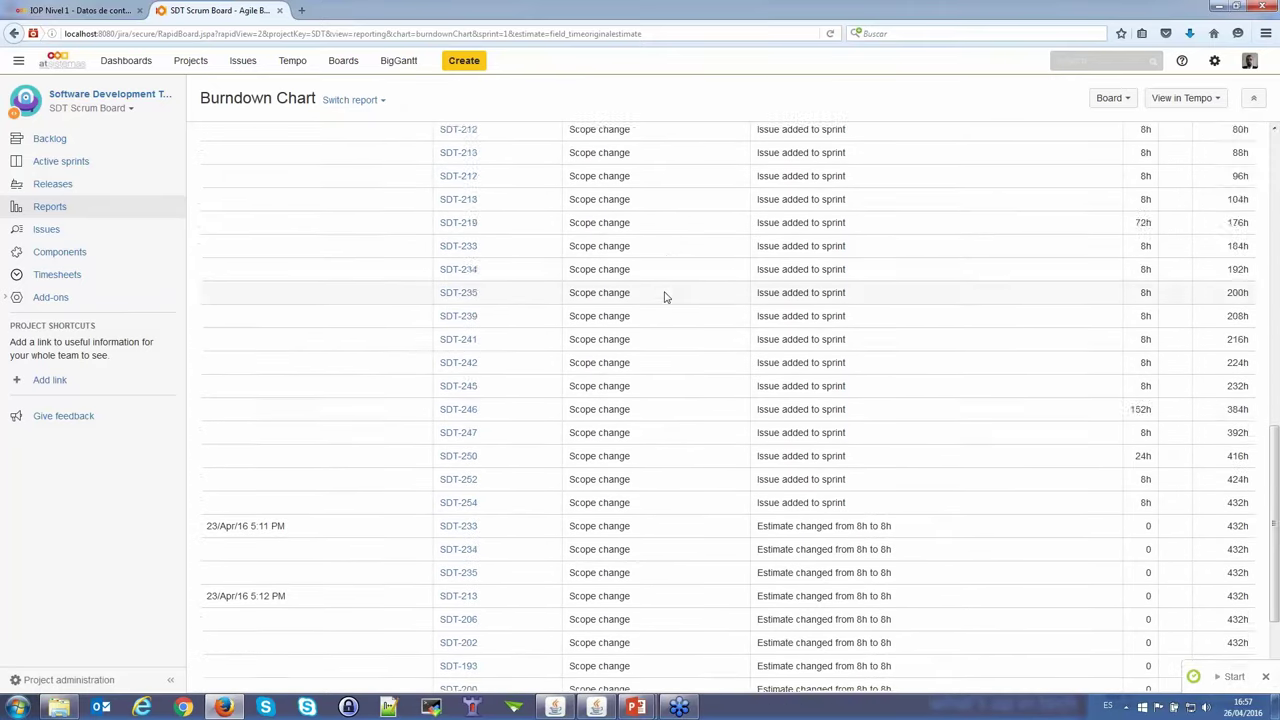
pyautogui.scroll(5, 666, 296)
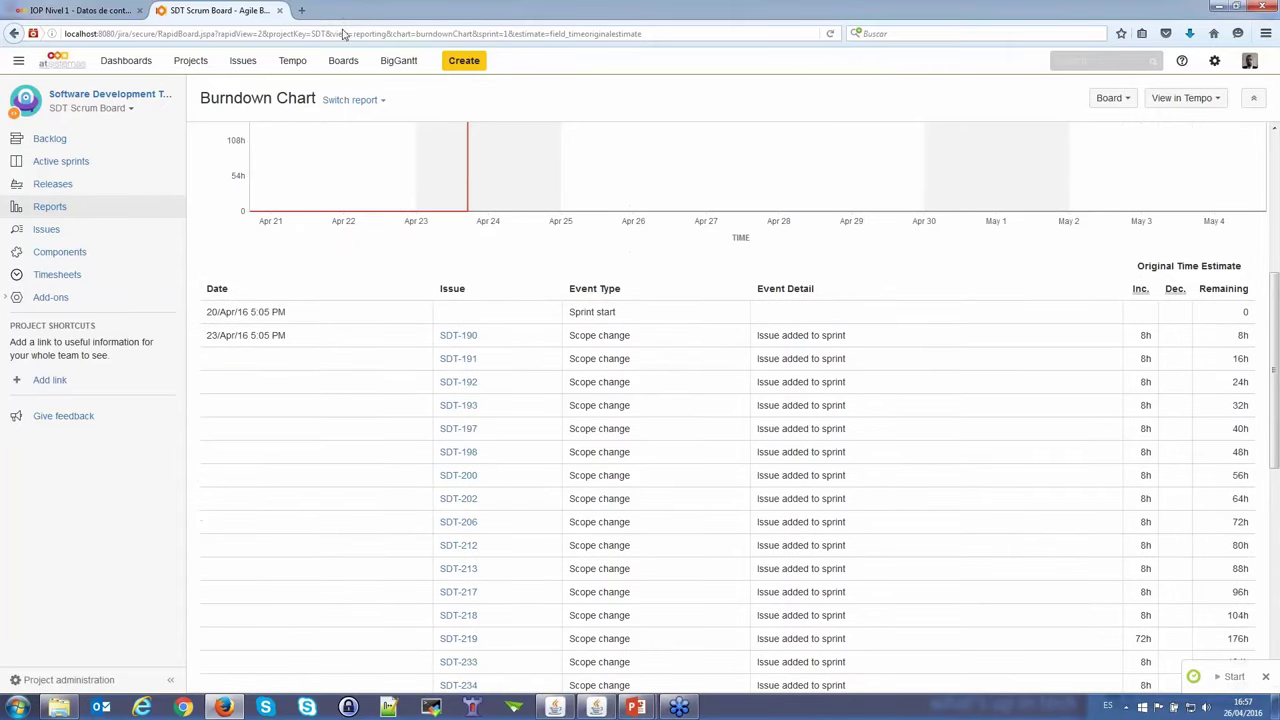
# Step: Switch to the SDT board and display its Kanban board
pyautogui.click(343, 62)
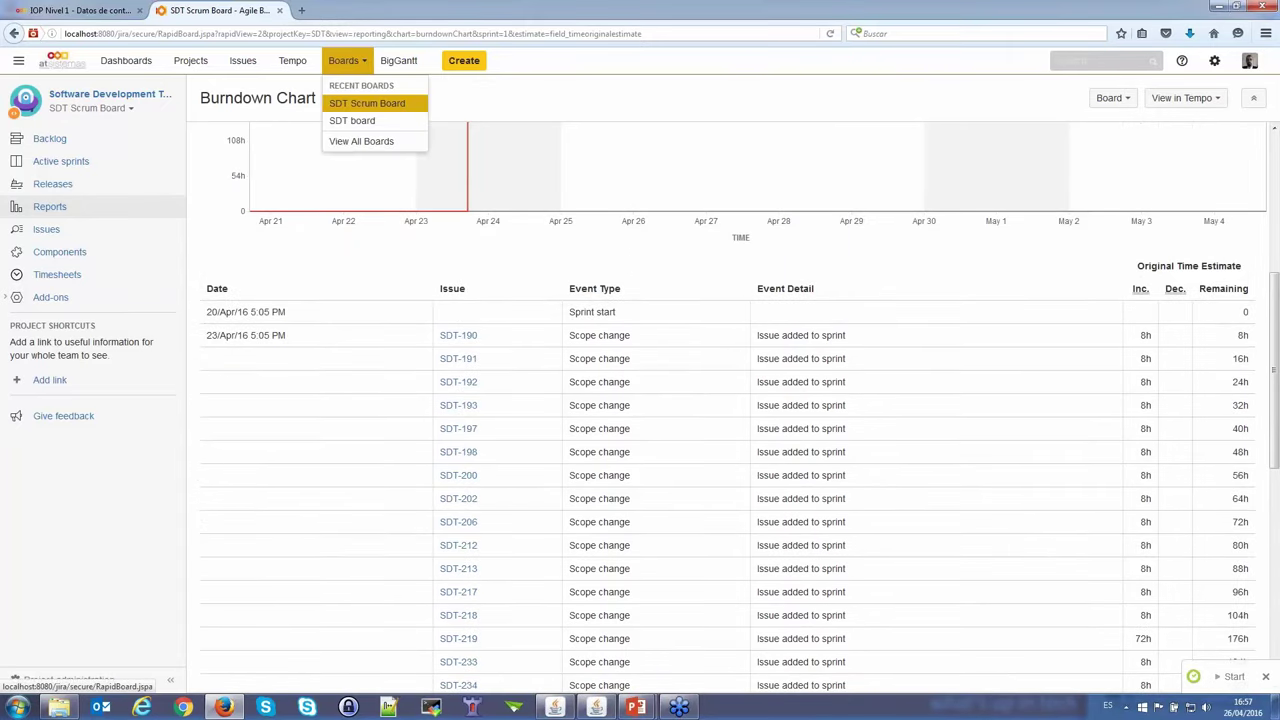
pyautogui.click(364, 128)
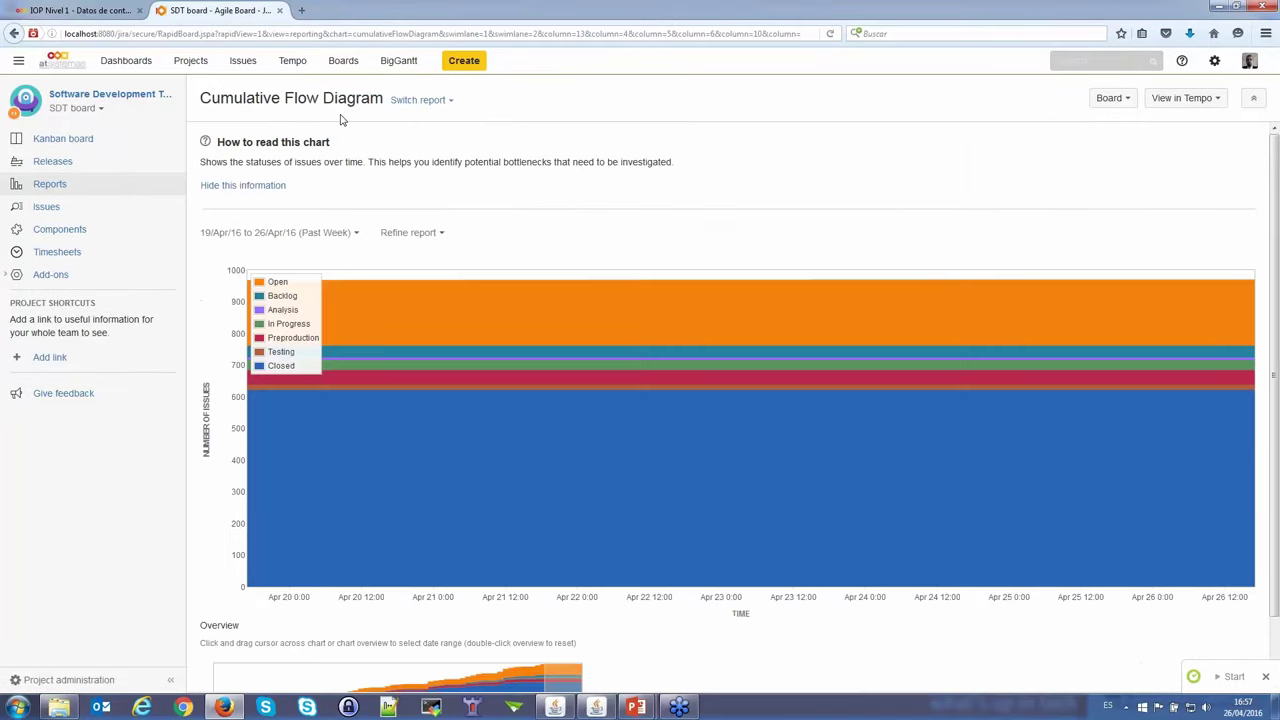
pyautogui.click(65, 138)
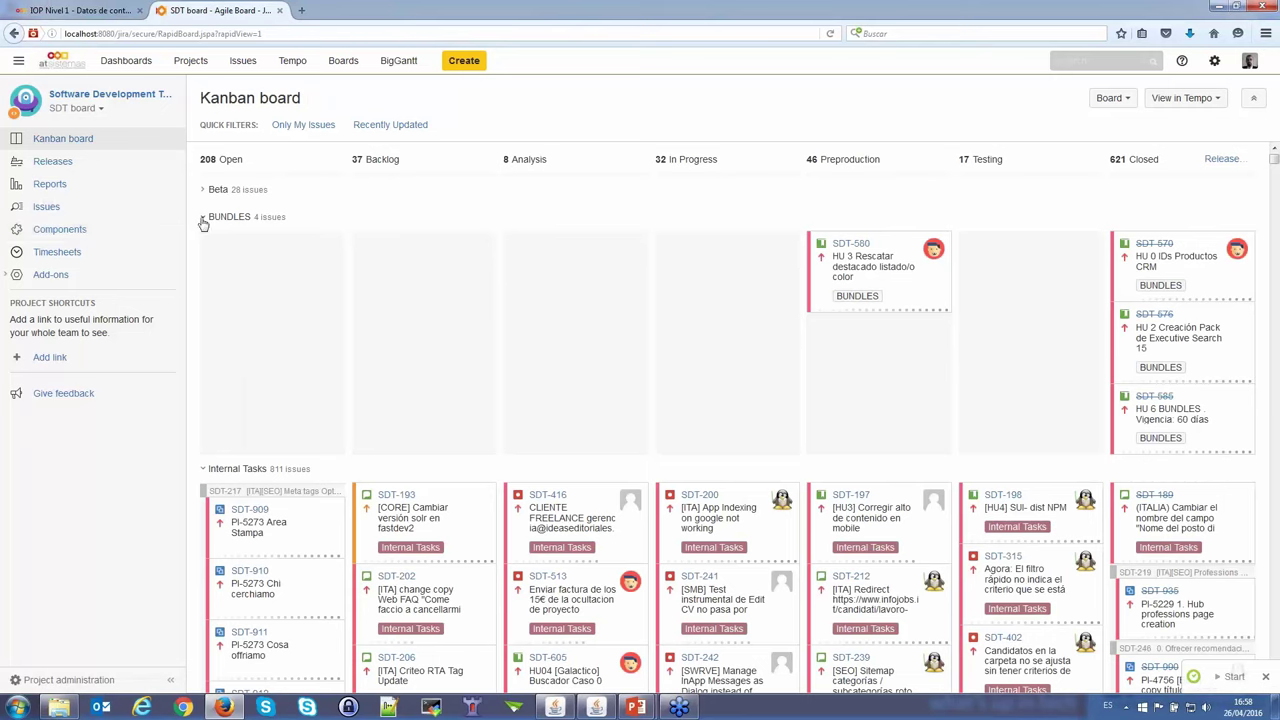
# Step: View the project's unreleased versions and the board's Cumulative Flow Diagram report
pyautogui.click(43, 163)
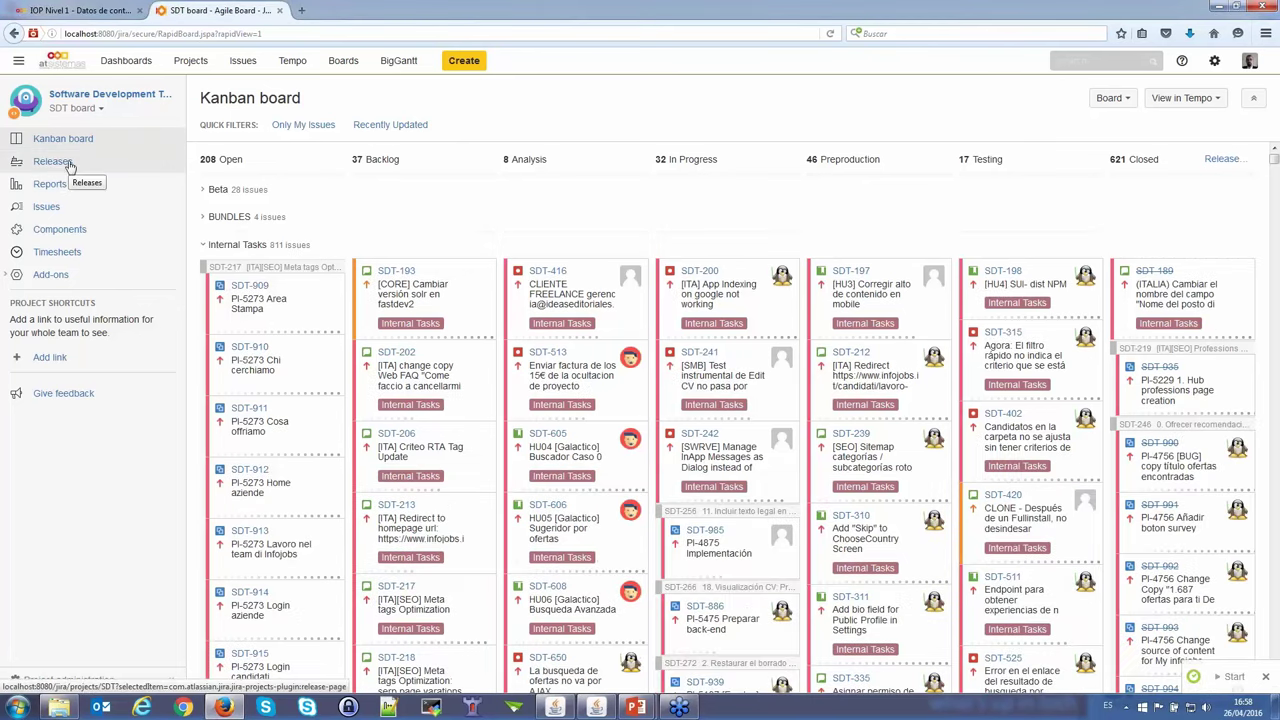
pyautogui.click(69, 166)
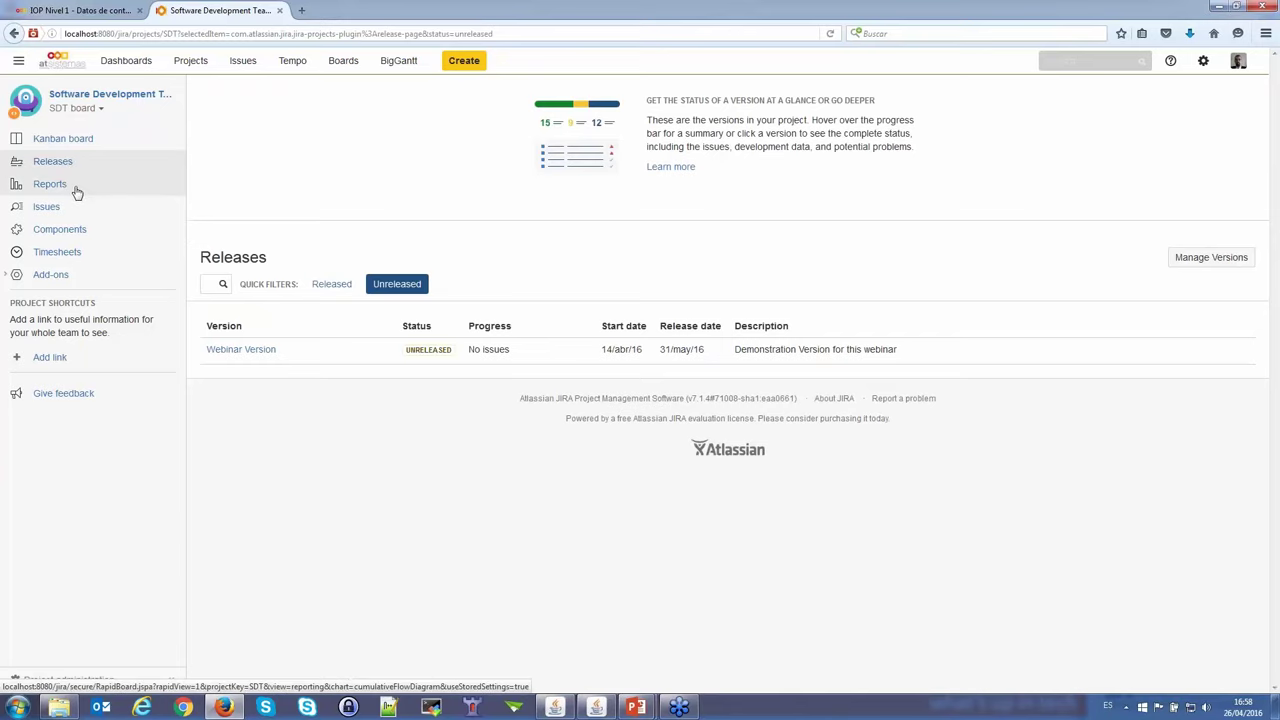
pyautogui.click(77, 192)
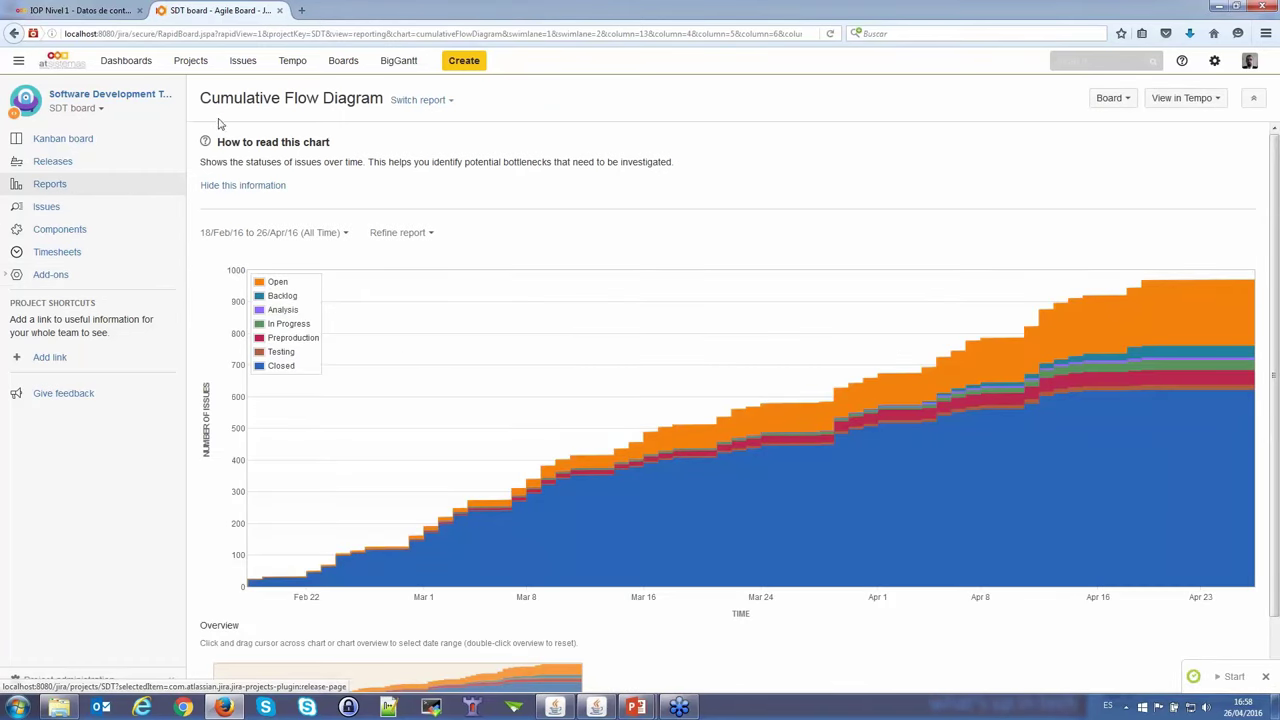
# Step: Open the BigGantt chart of the Software Development Team project and select task SDT-881
pyautogui.click(292, 64)
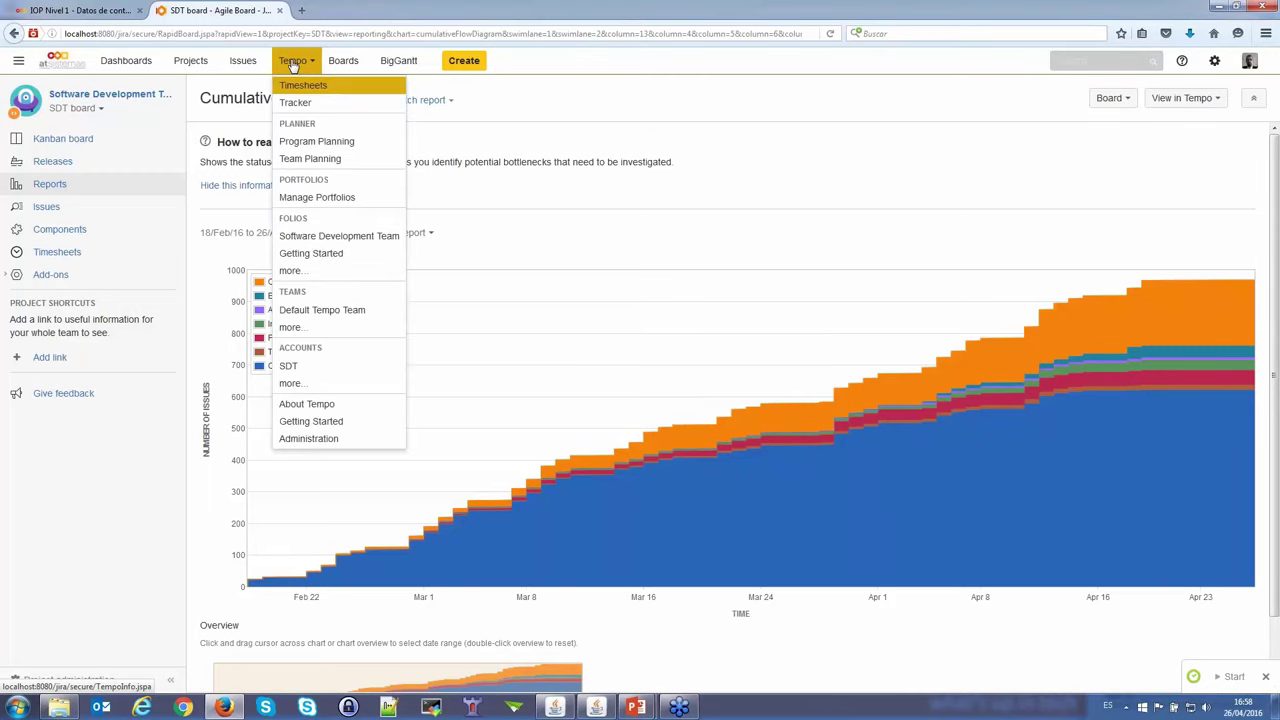
pyautogui.click(392, 62)
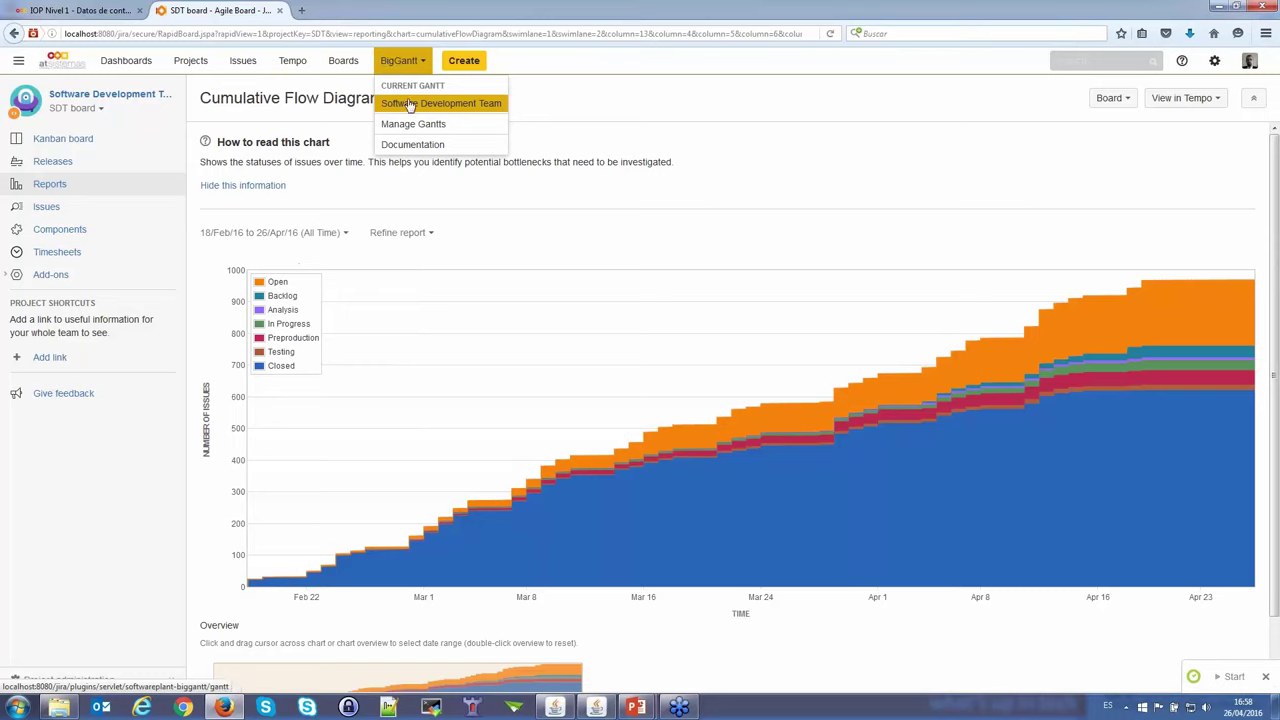
pyautogui.click(406, 105)
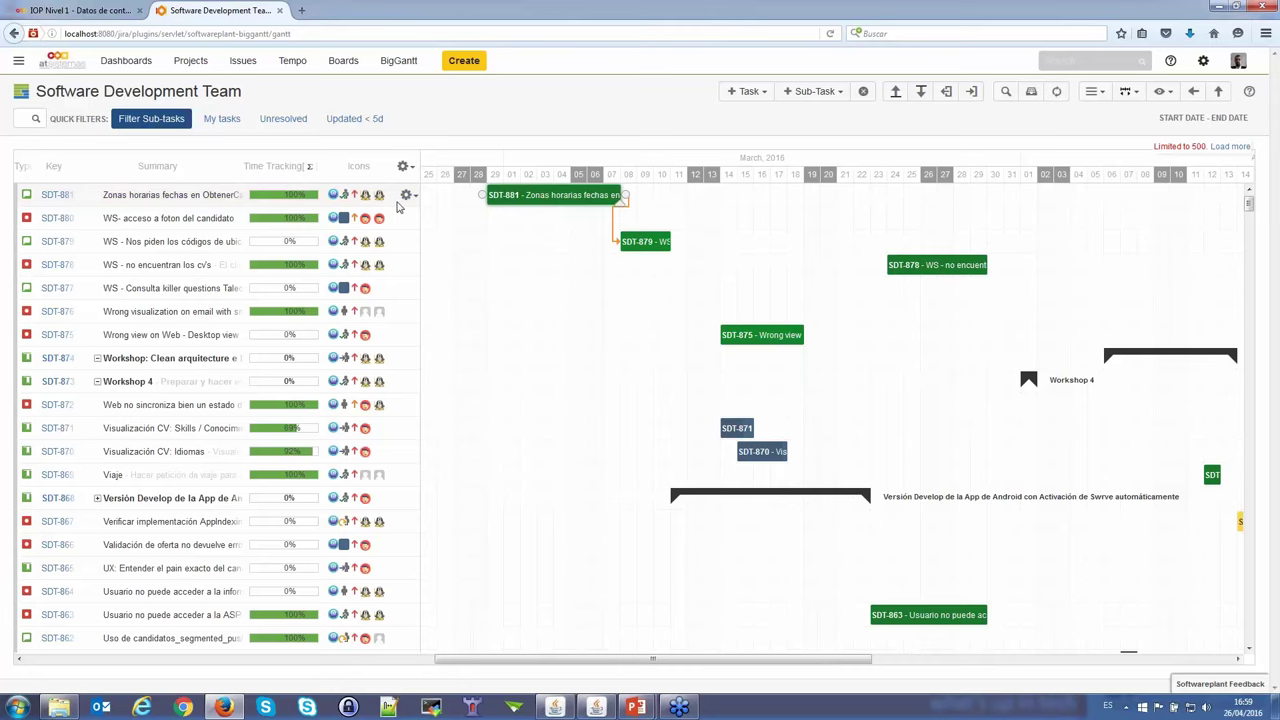
pyautogui.click(397, 200)
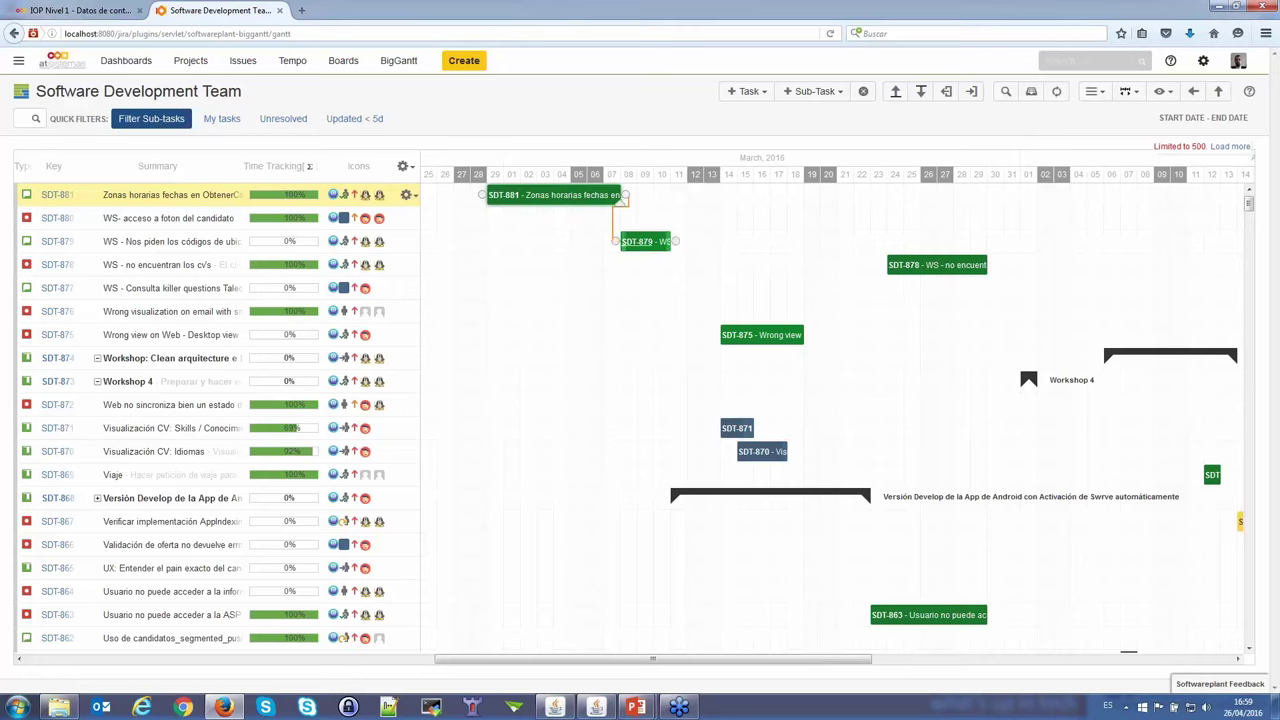
# Step: Reschedule task SDT-878 to 14–18 March 2016 and link it as the predecessor of task SDT-875
pyautogui.moveTo(937, 272); pyautogui.dragTo(768, 276)
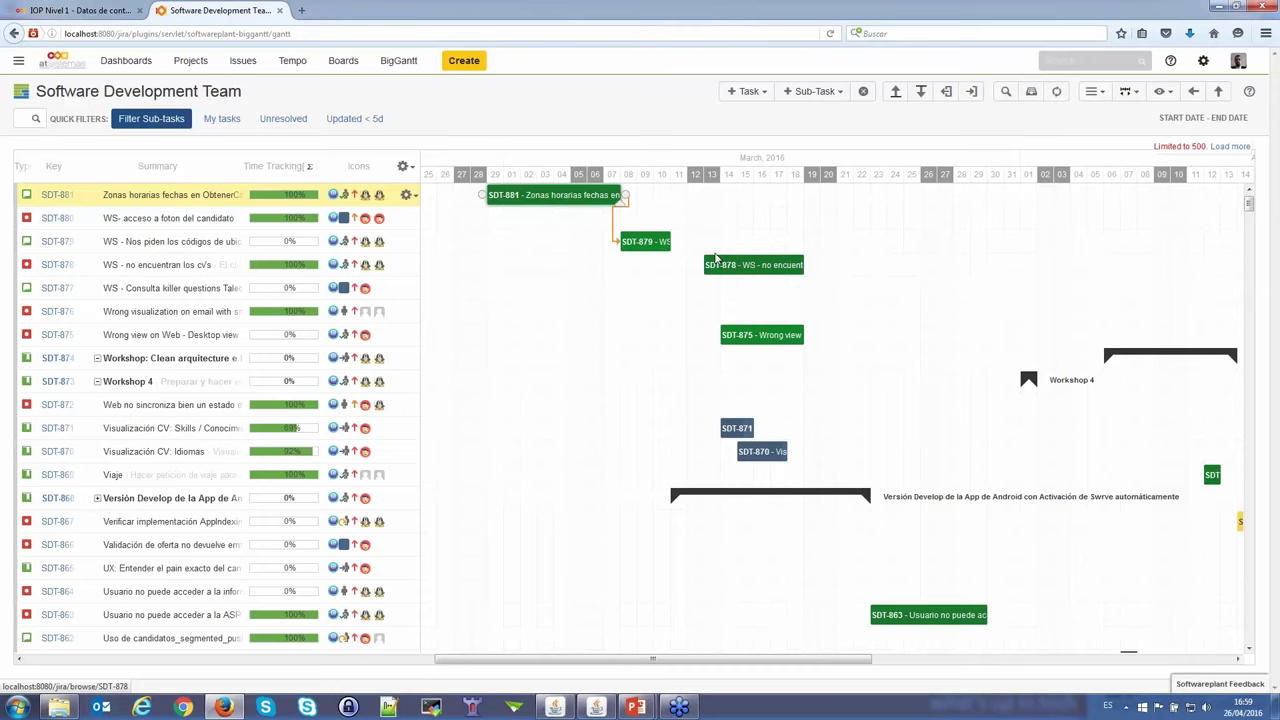
pyautogui.moveTo(716, 258); pyautogui.dragTo(733, 260)
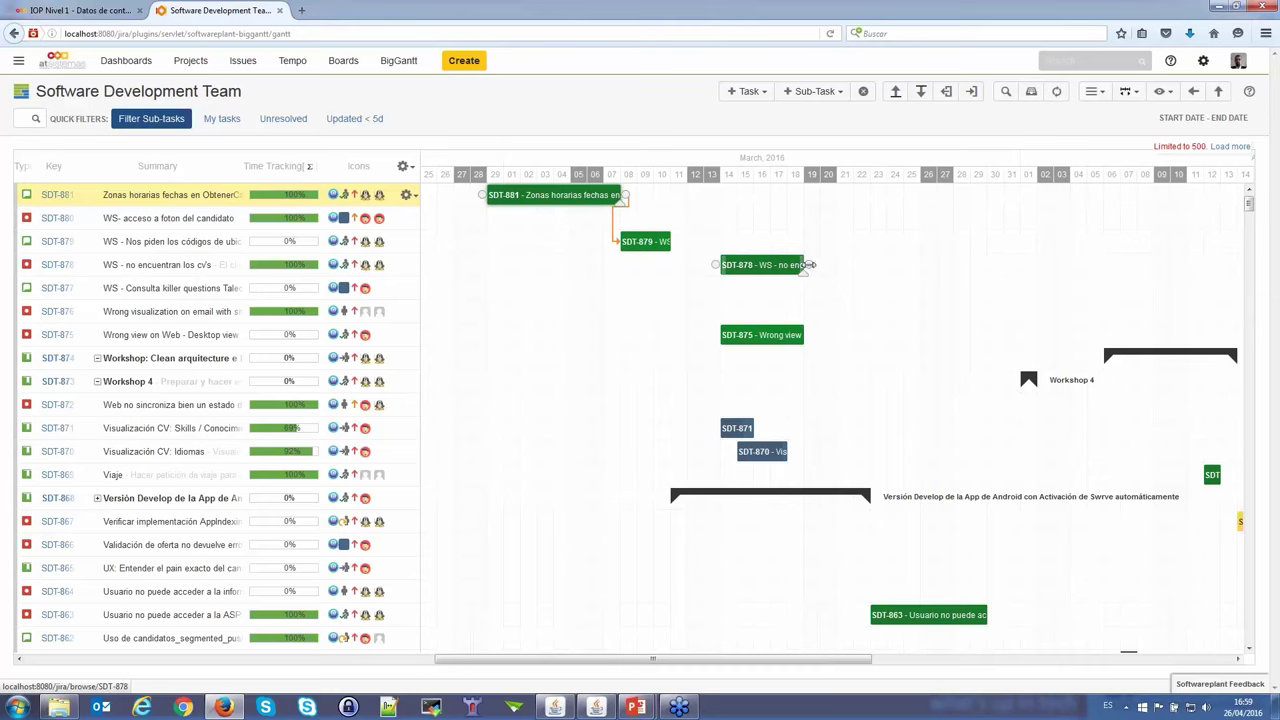
pyautogui.moveTo(810, 265); pyautogui.dragTo(721, 342)
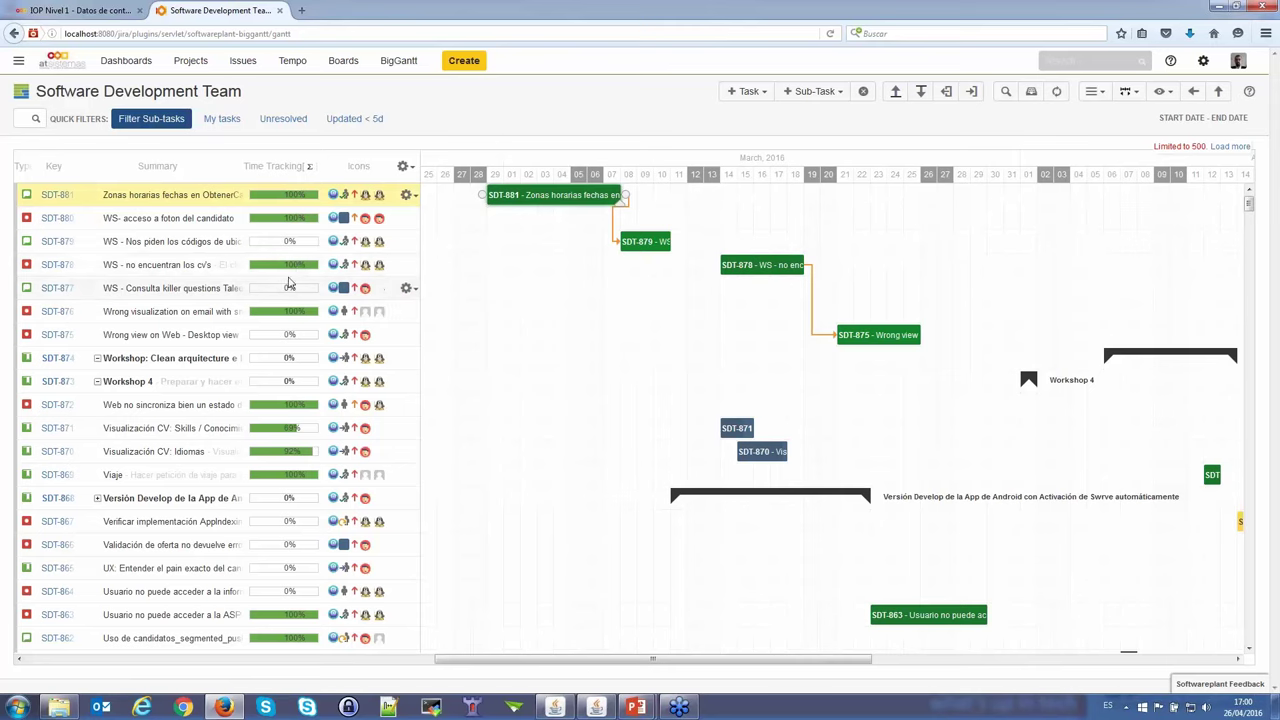
# Step: Open the Software Development Team folio in Tempo and examine its overview, including the explanation of Time Estimate at Completion
pyautogui.click(301, 62)
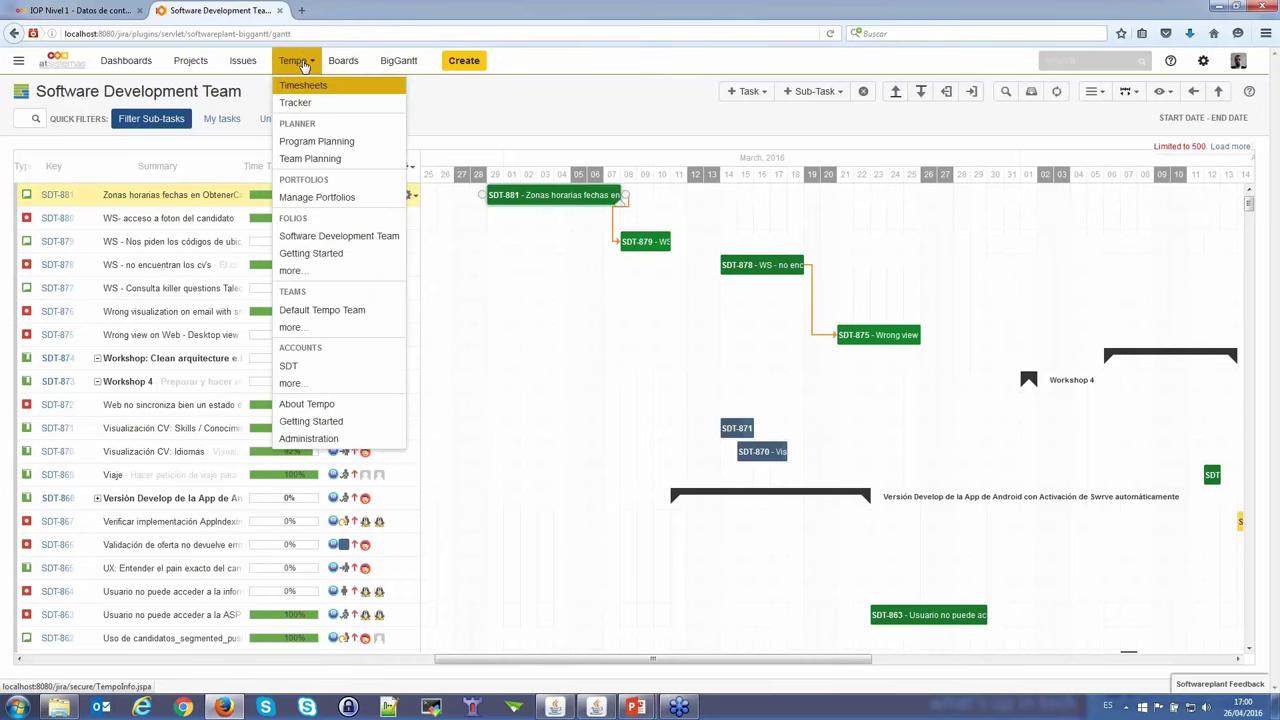
pyautogui.click(334, 238)
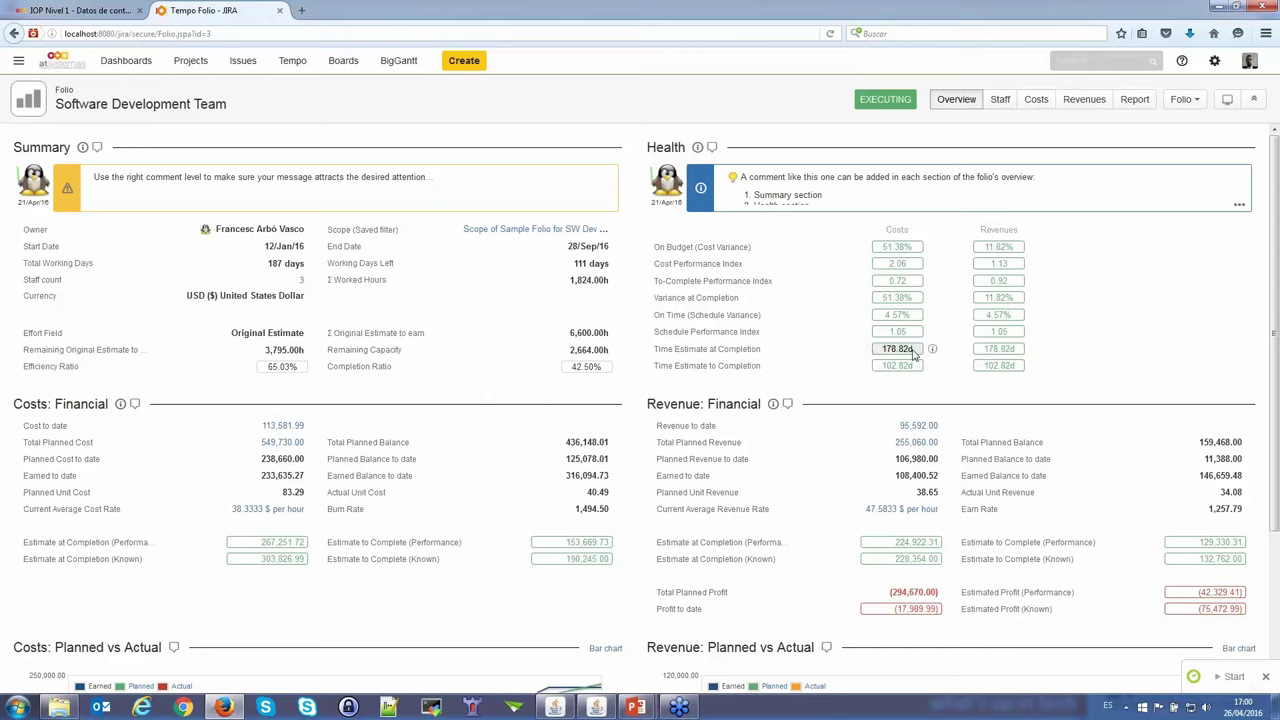
pyautogui.moveTo(913, 355)
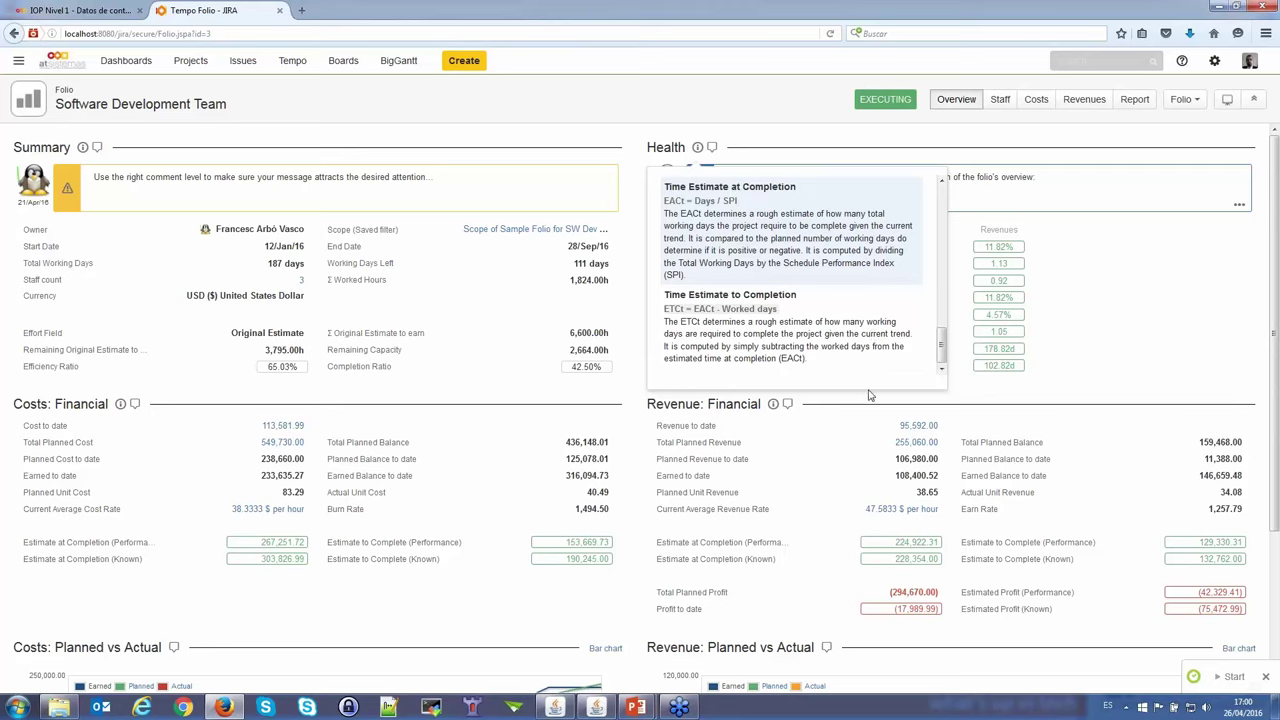
pyautogui.click(1064, 352)
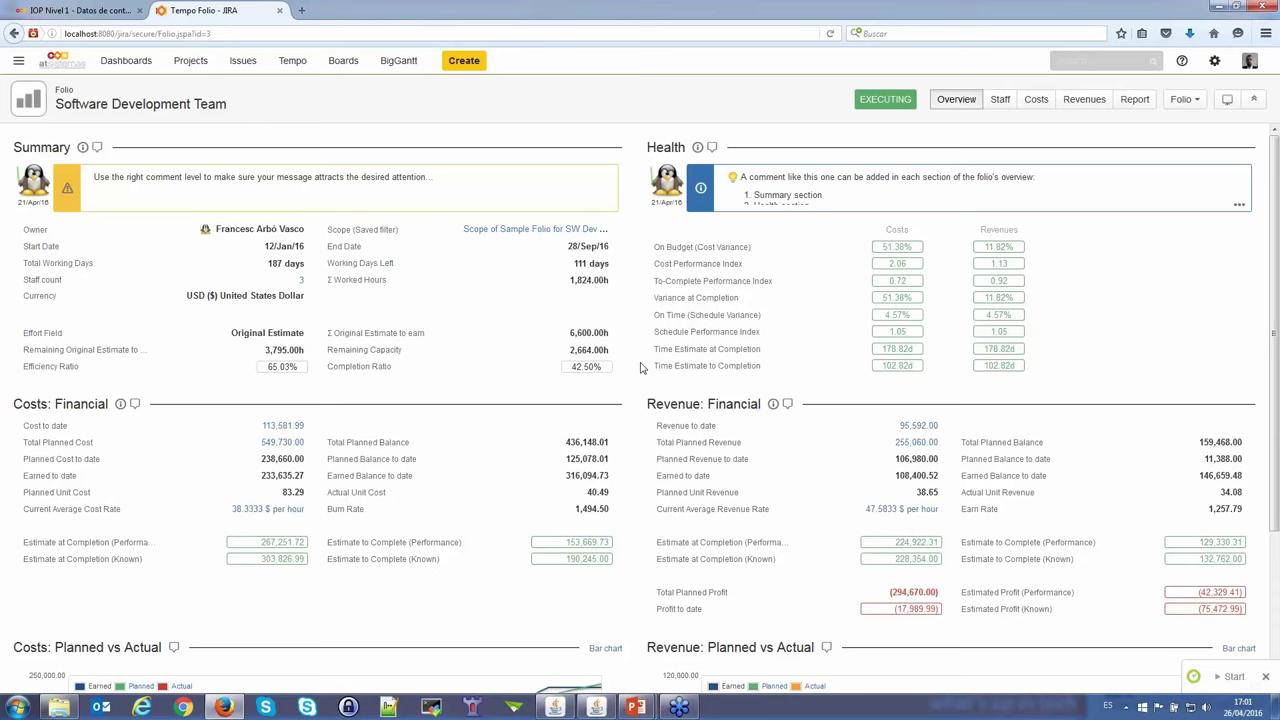
pyautogui.scroll(-3, 643, 368)
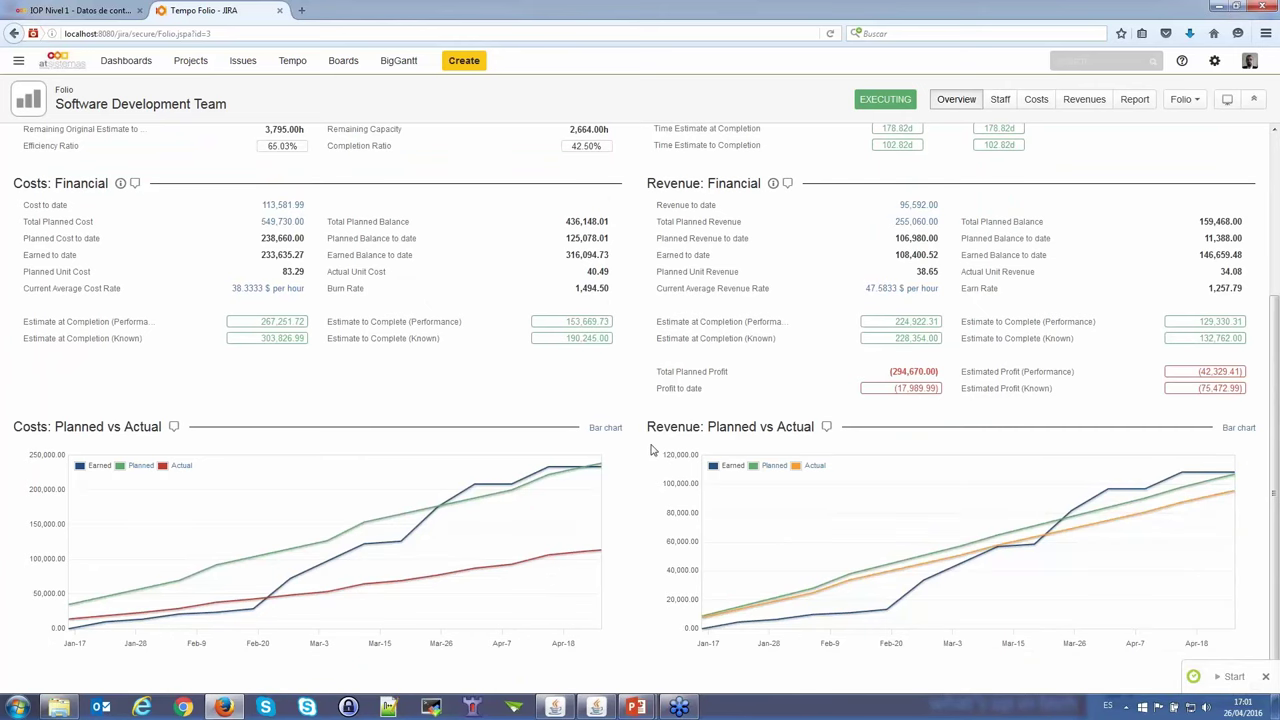
pyautogui.scroll(3, 645, 440)
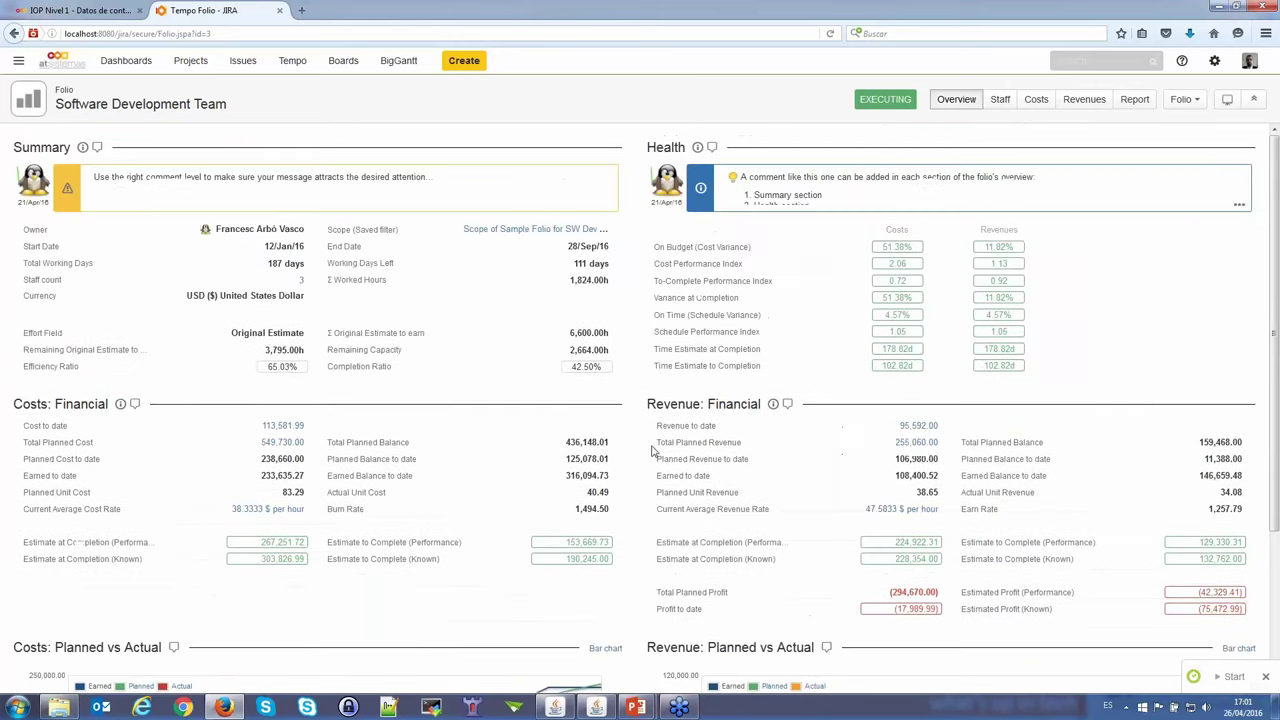
# Step: Examine the folio's staff members and its planned, actual and forecast costs
pyautogui.click(1001, 101)
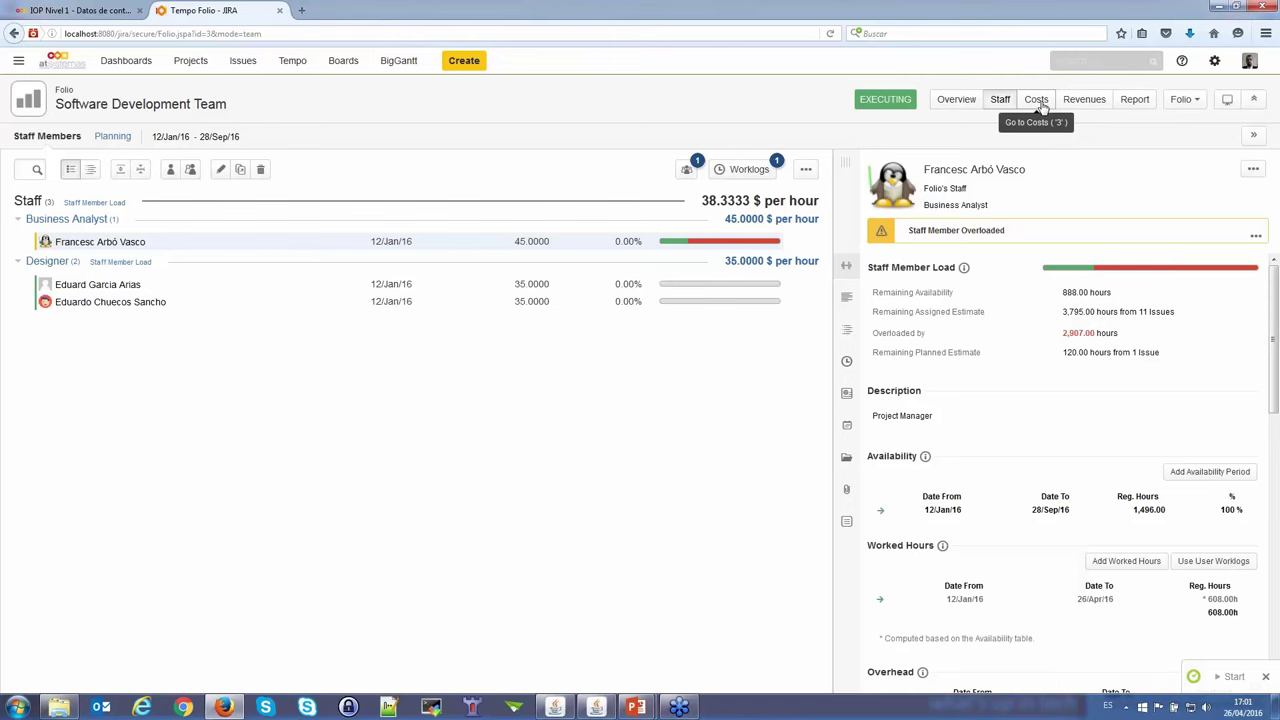
pyautogui.click(1043, 104)
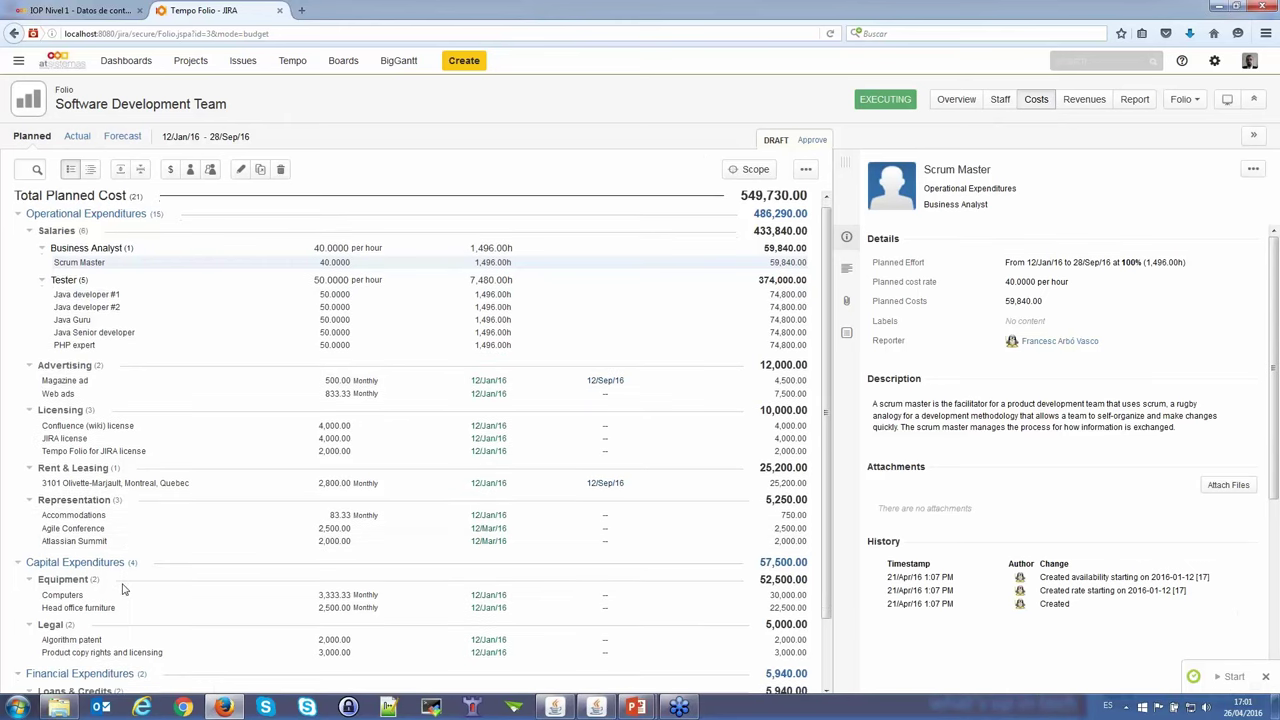
pyautogui.scroll(-2, 123, 590)
pyautogui.scroll(2, 120, 590)
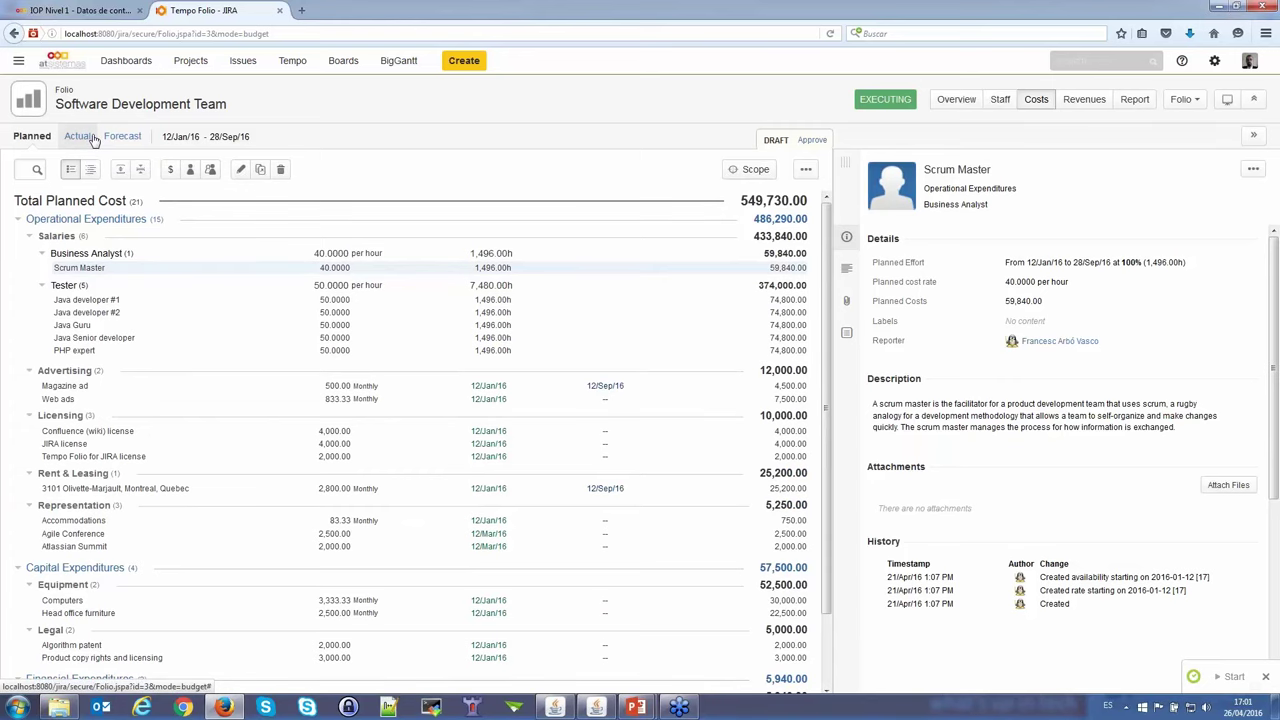
pyautogui.click(94, 141)
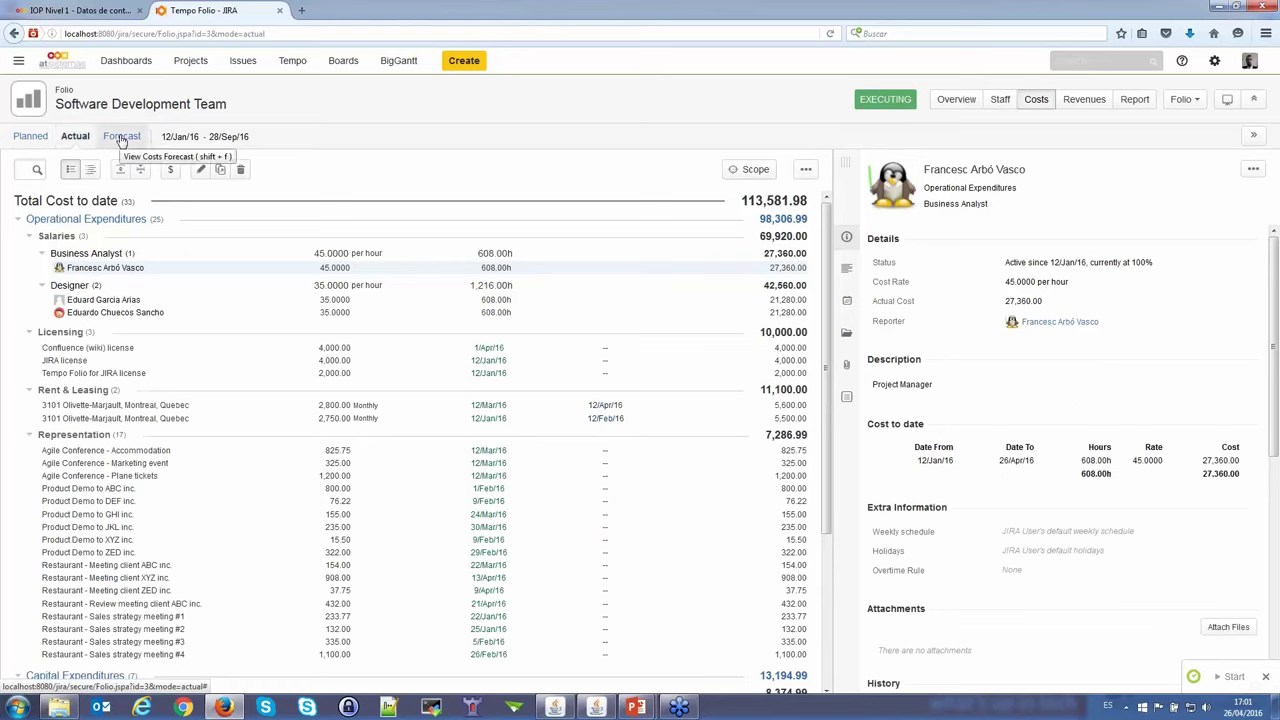
pyautogui.click(121, 137)
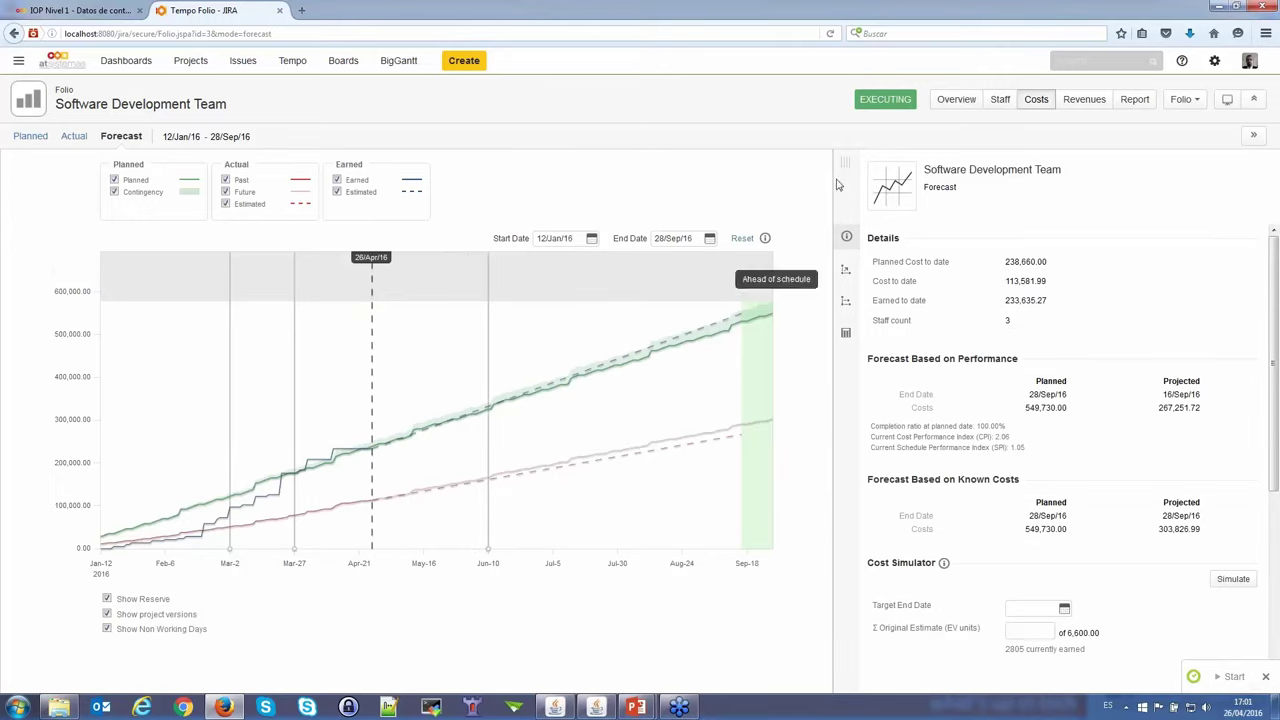
# Step: View the folio's planned, actual and forecast revenues and open its list of available reports
pyautogui.click(1058, 106)
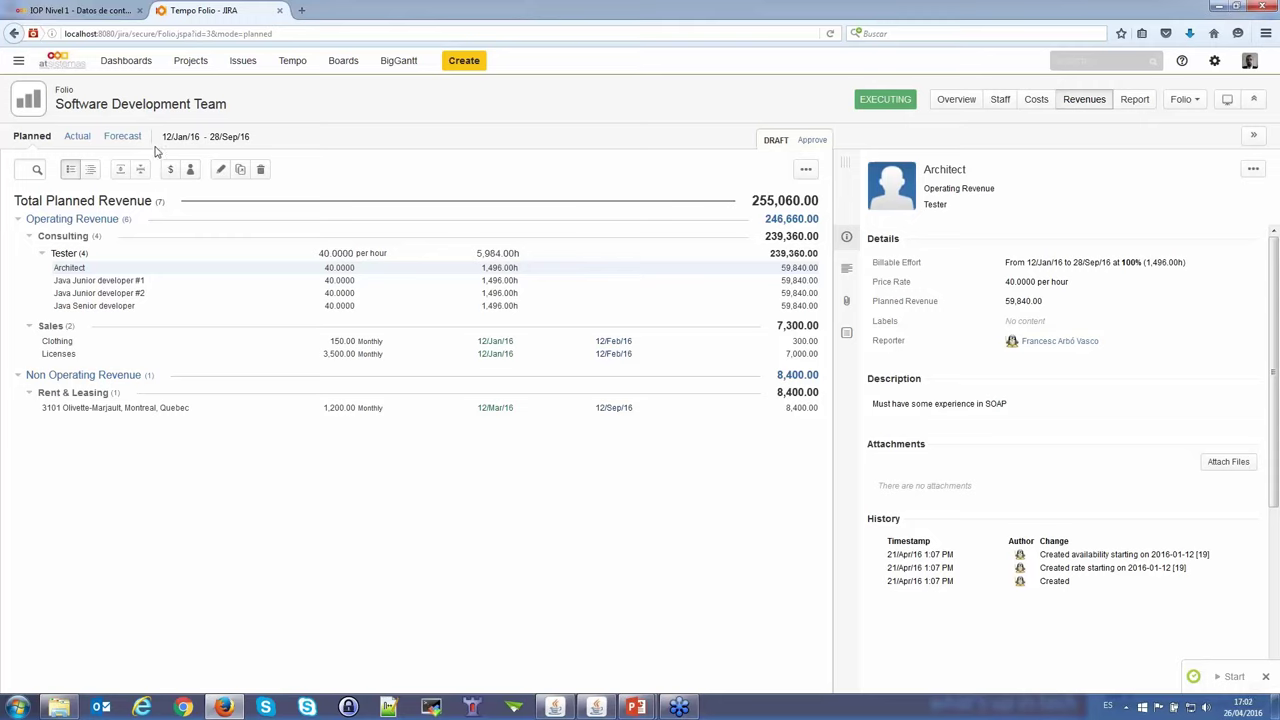
pyautogui.click(78, 137)
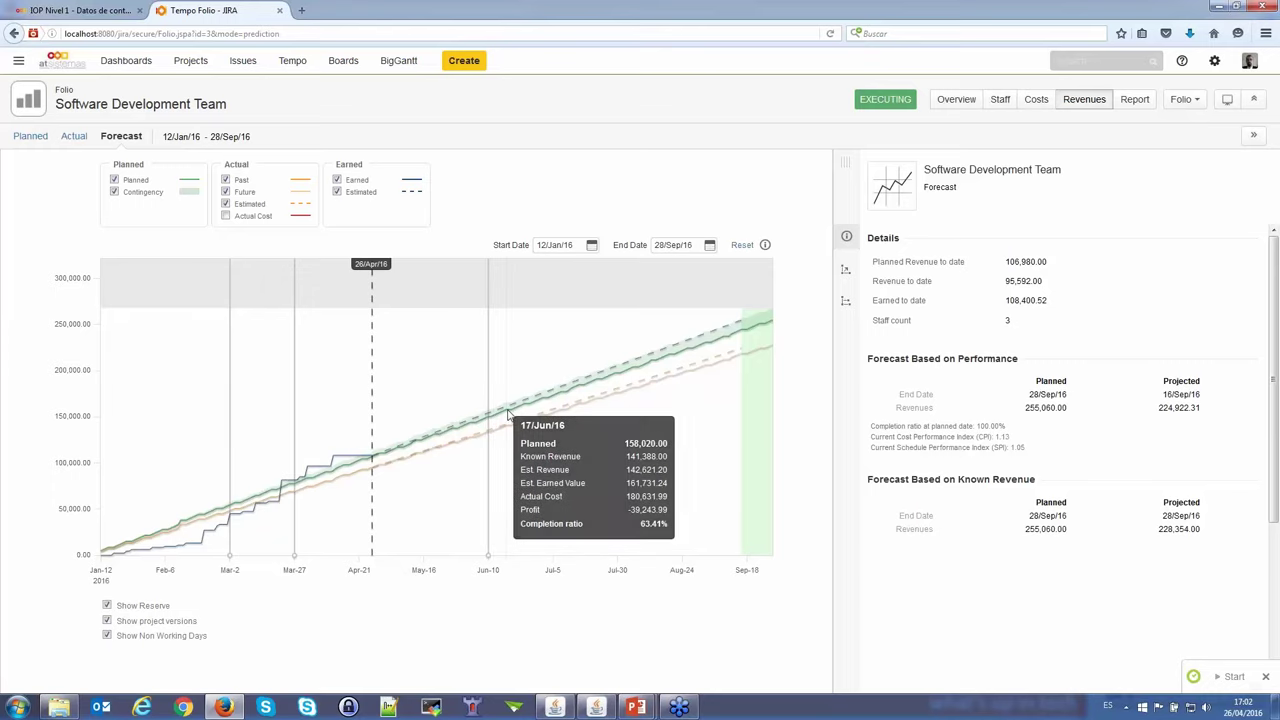
pyautogui.click(1131, 99)
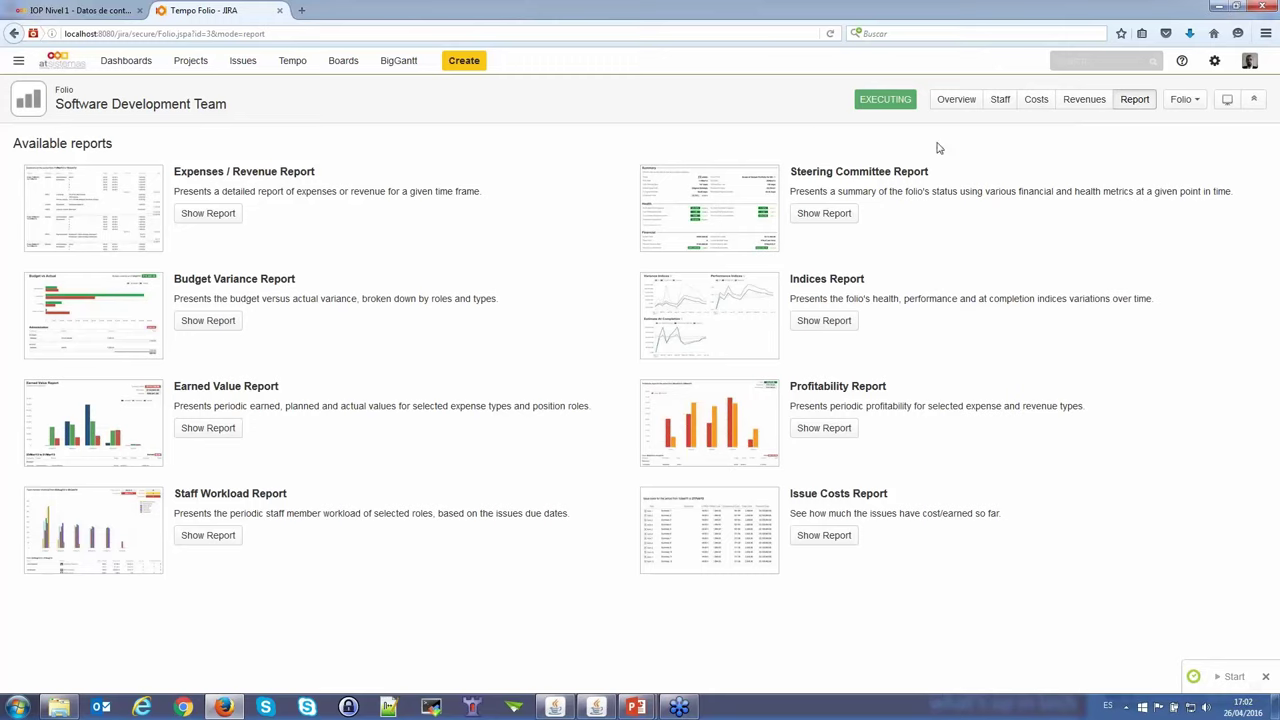
# Step: Open Tempo's team planning for the Default Tempo Team and view its board and its backlog with member availability
pyautogui.click(293, 60)
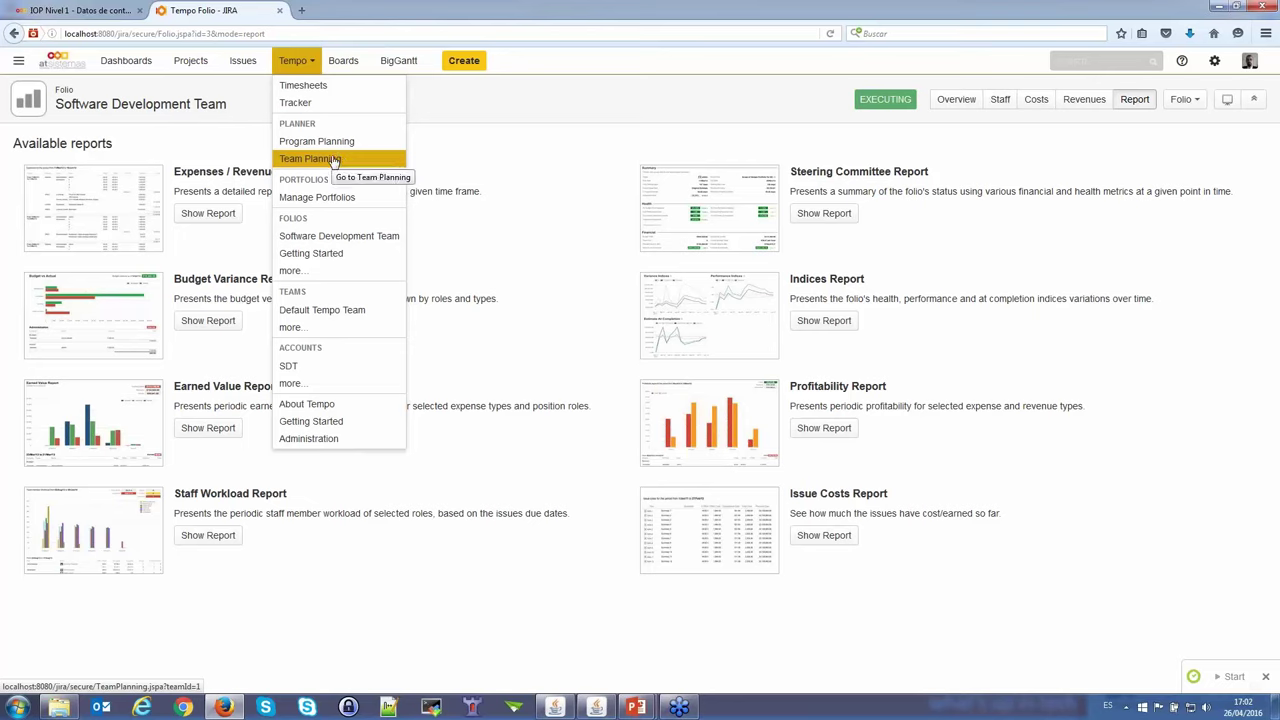
pyautogui.click(336, 160)
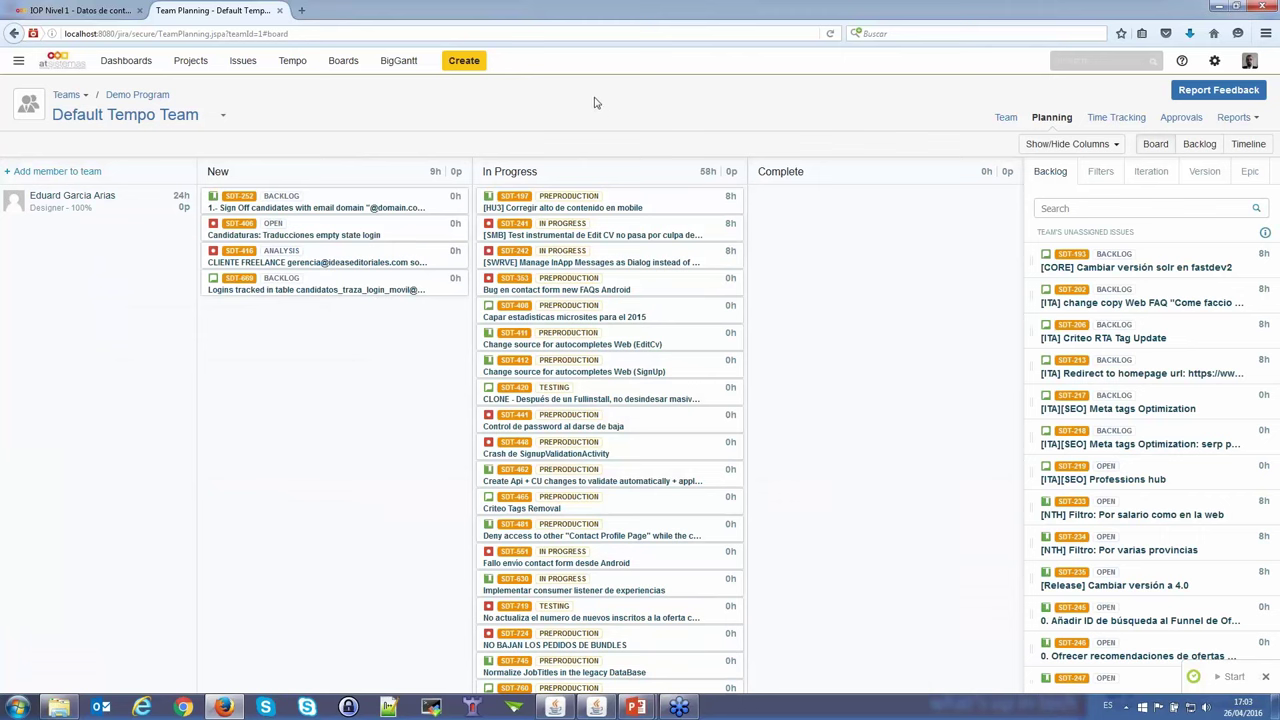
pyautogui.click(1198, 146)
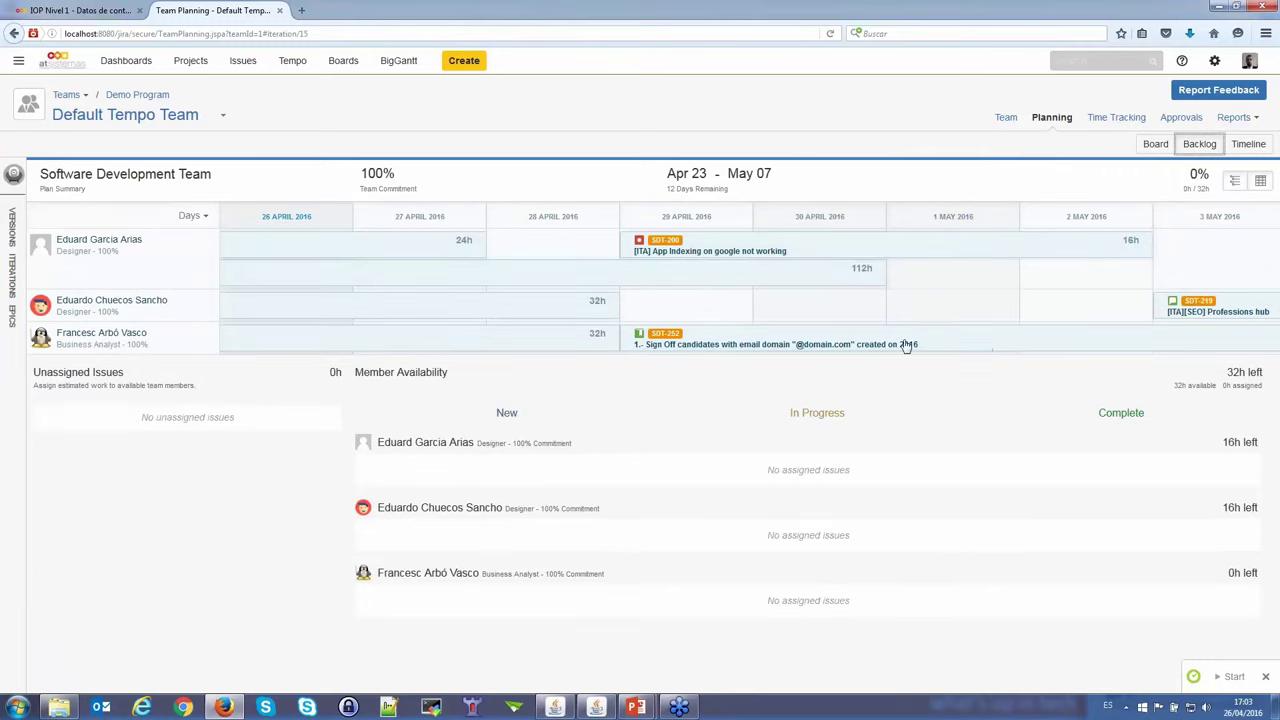
# Step: In the team's planning timeline, schedule SWDEVT-10 "Know where your money goes" for the second listed member, starting 3 May 2016
pyautogui.click(1248, 144)
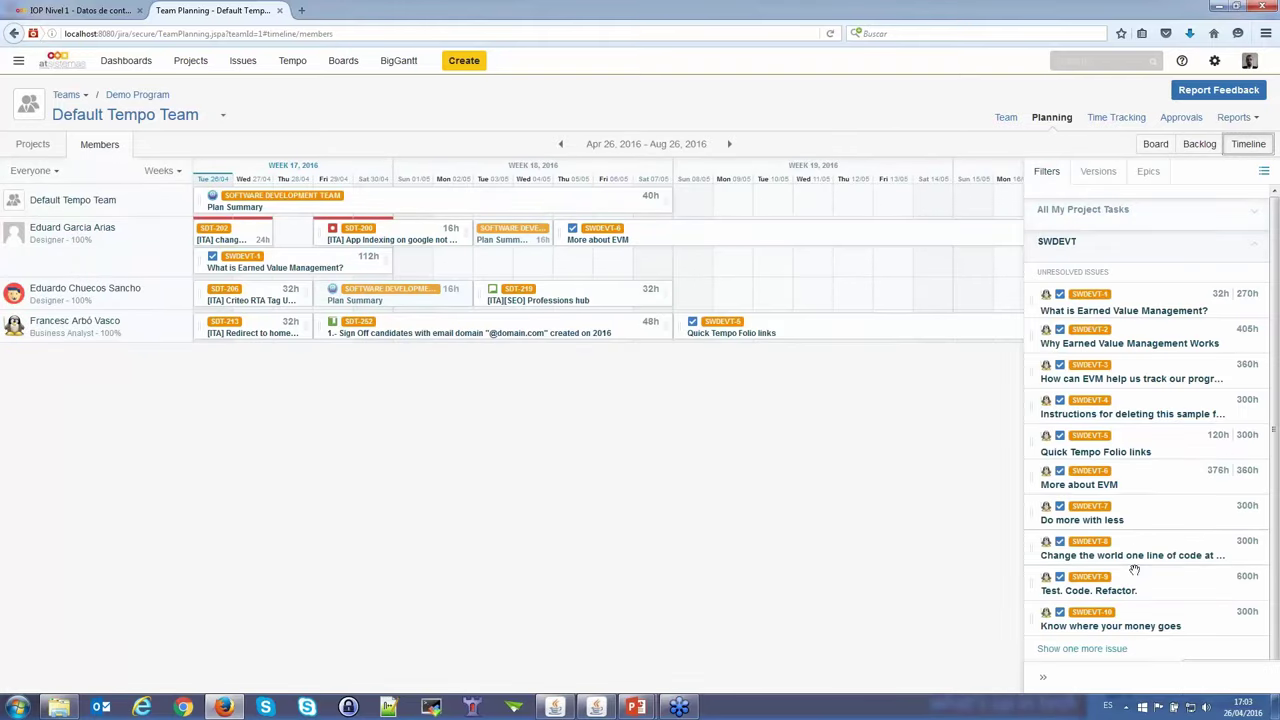
pyautogui.scroll(-1, 1128, 505)
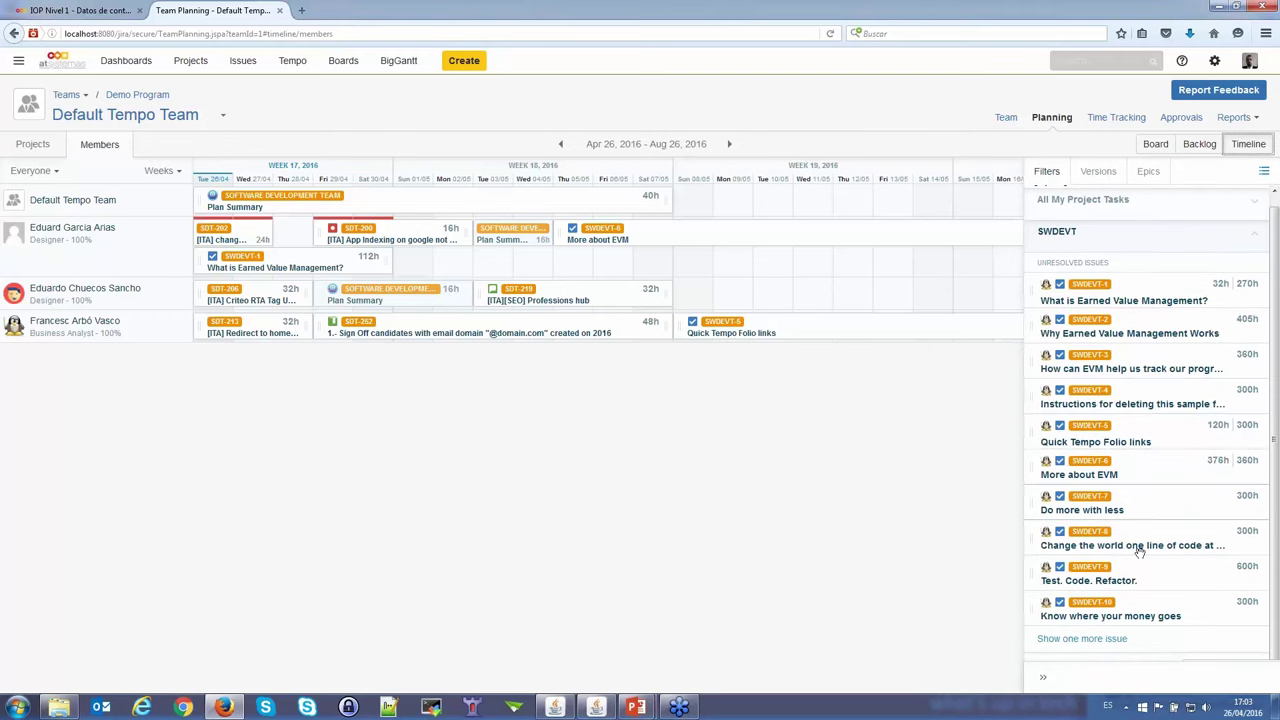
pyautogui.moveTo(1120, 616); pyautogui.dragTo(745, 303)
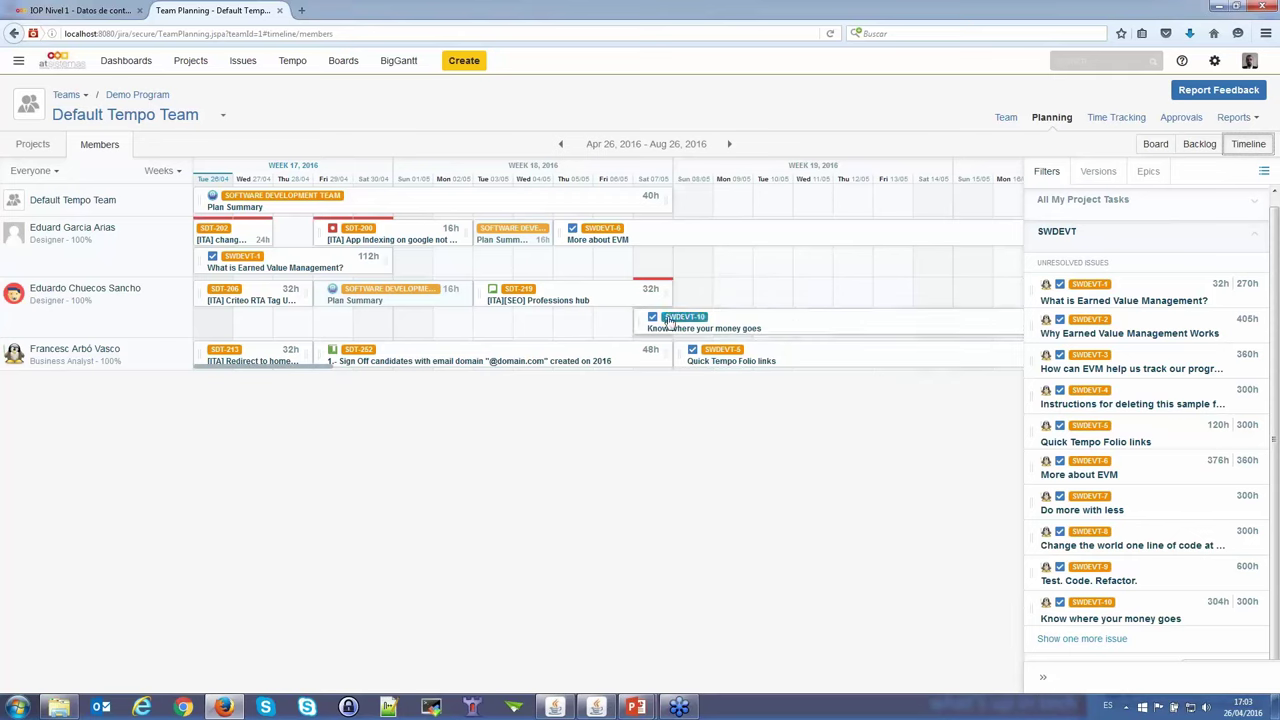
pyautogui.moveTo(634, 323); pyautogui.dragTo(486, 323)
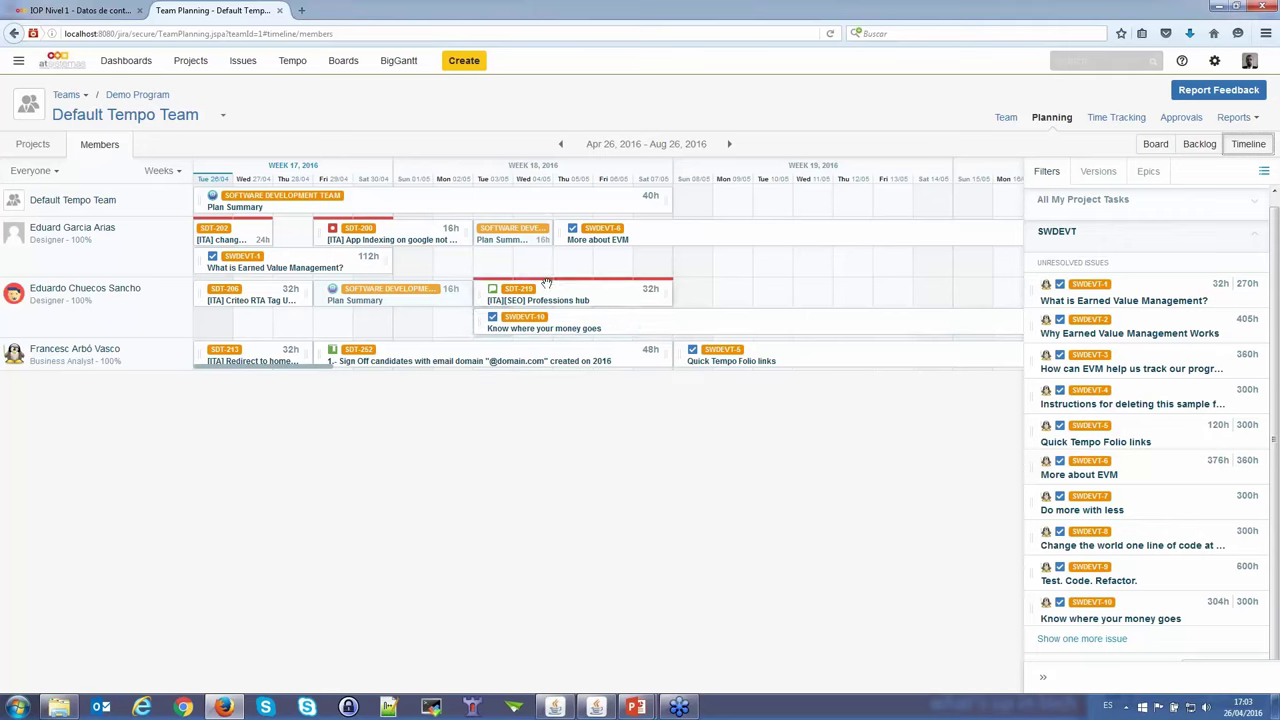
pyautogui.moveTo(573, 279)
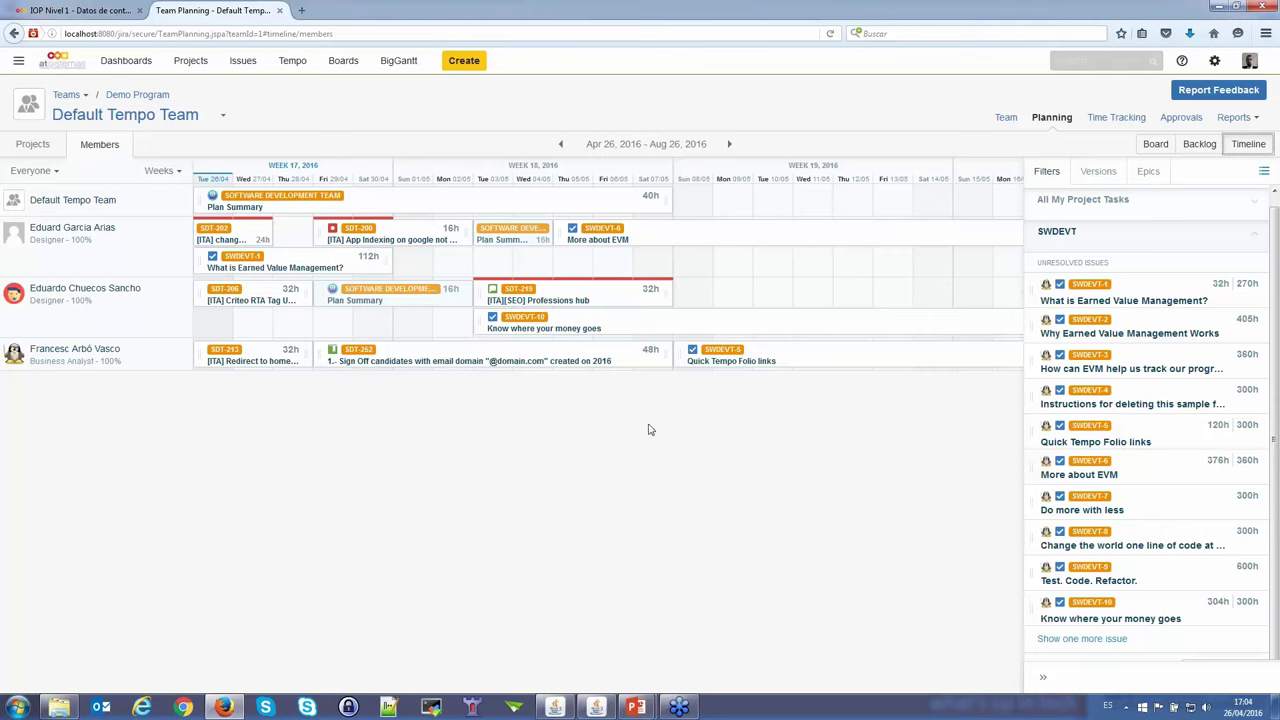
# Step: Open the team's time tracking for April 2016 and view it as a timesheet and as a calendar
pyautogui.click(1108, 119)
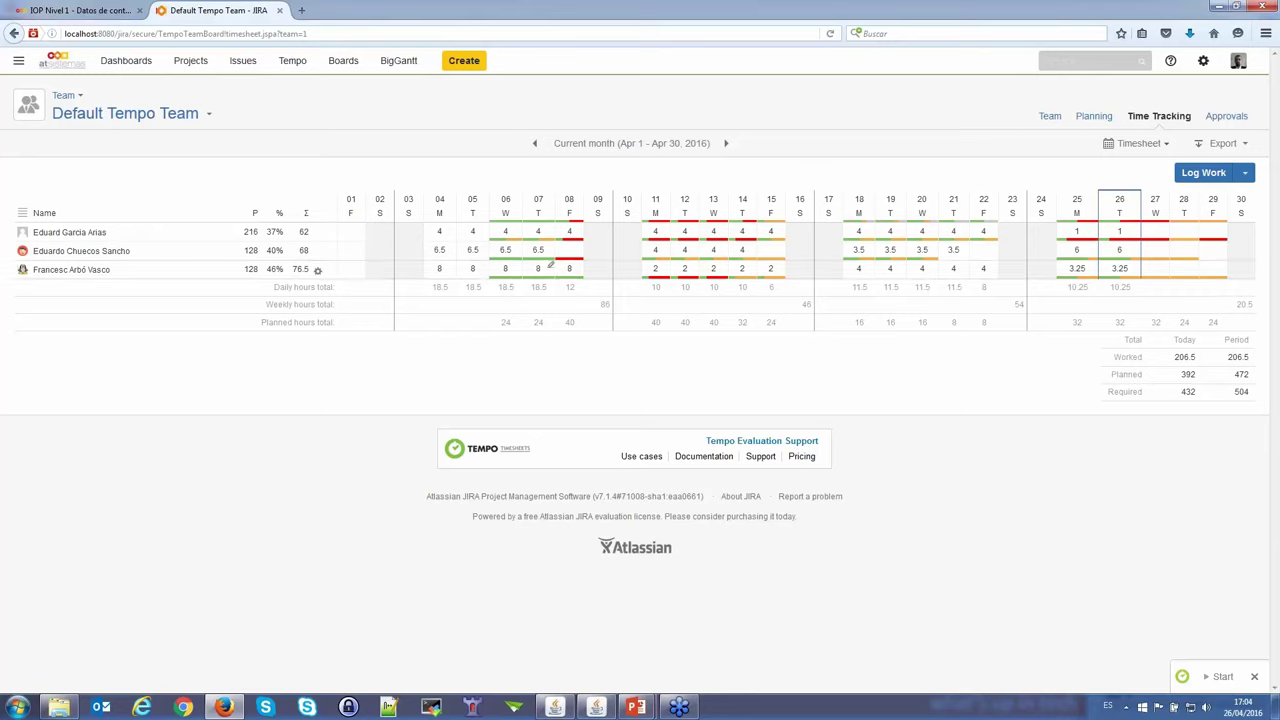
pyautogui.moveTo(507, 256)
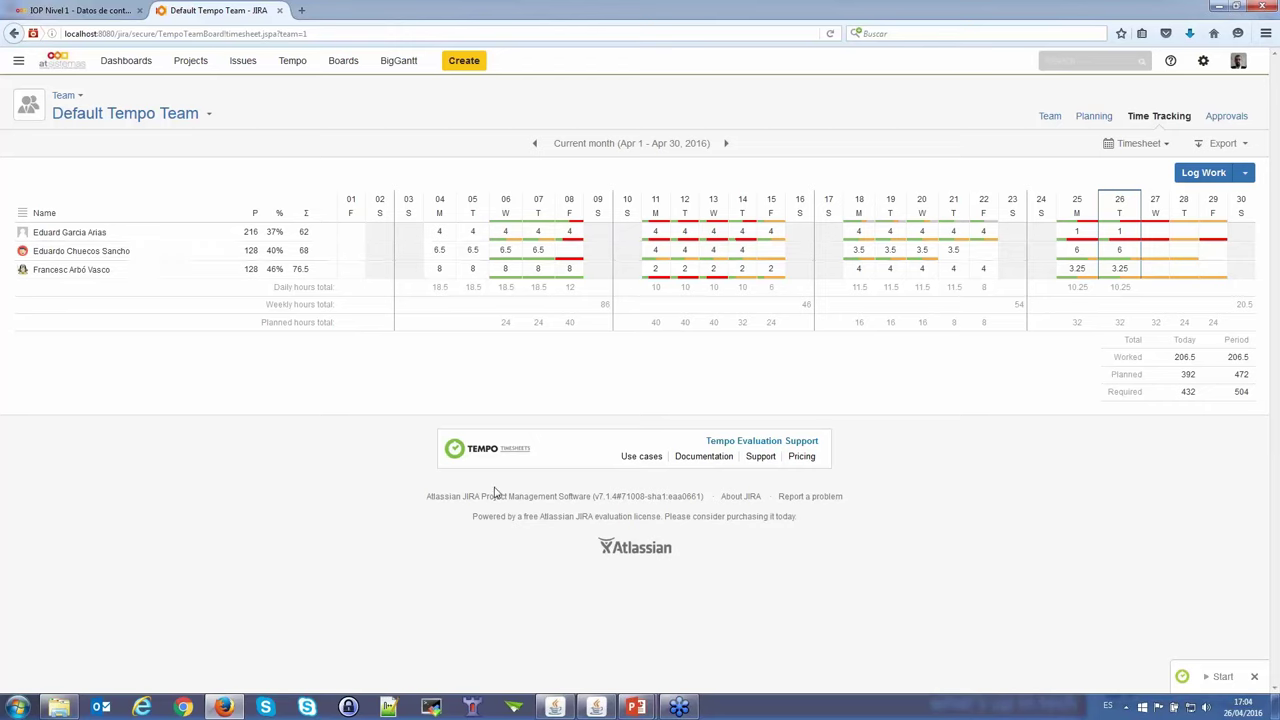
pyautogui.click(1143, 143)
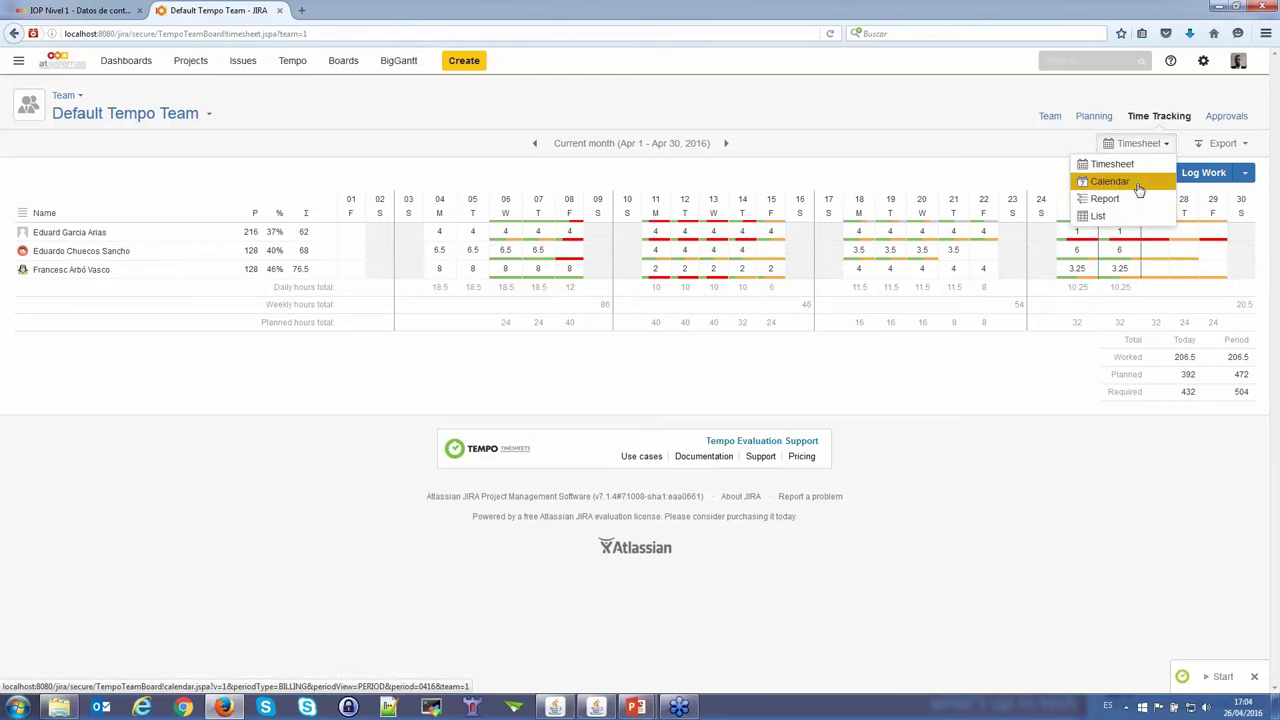
pyautogui.click(1109, 181)
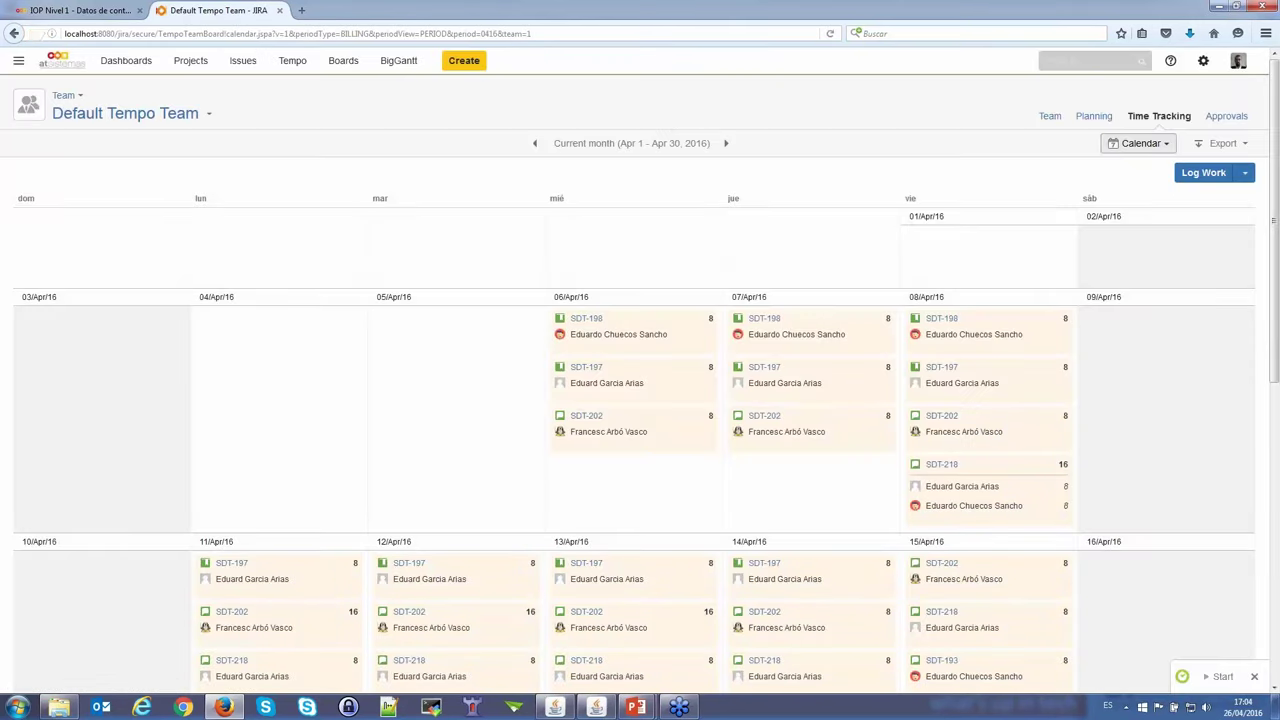
# Step: Show the team's April 2016 worklogs as a list and review the entries down to the worked-hours totals
pyautogui.click(1143, 143)
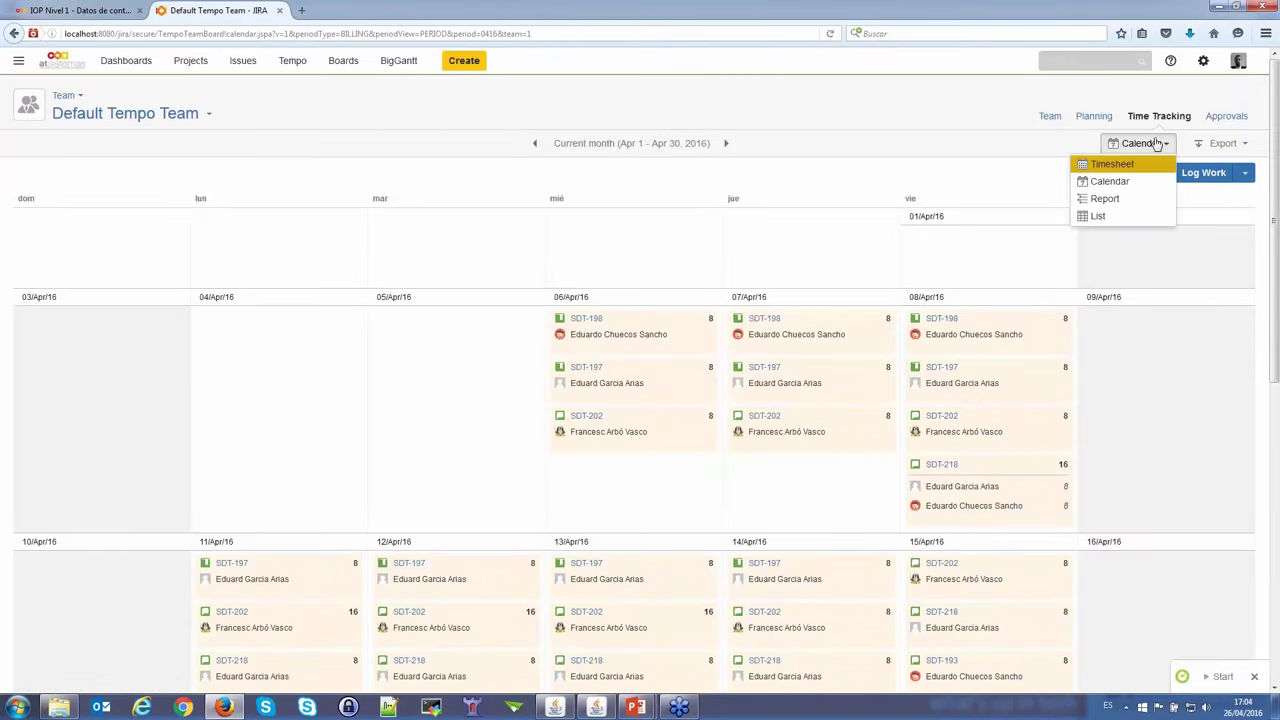
pyautogui.click(1148, 217)
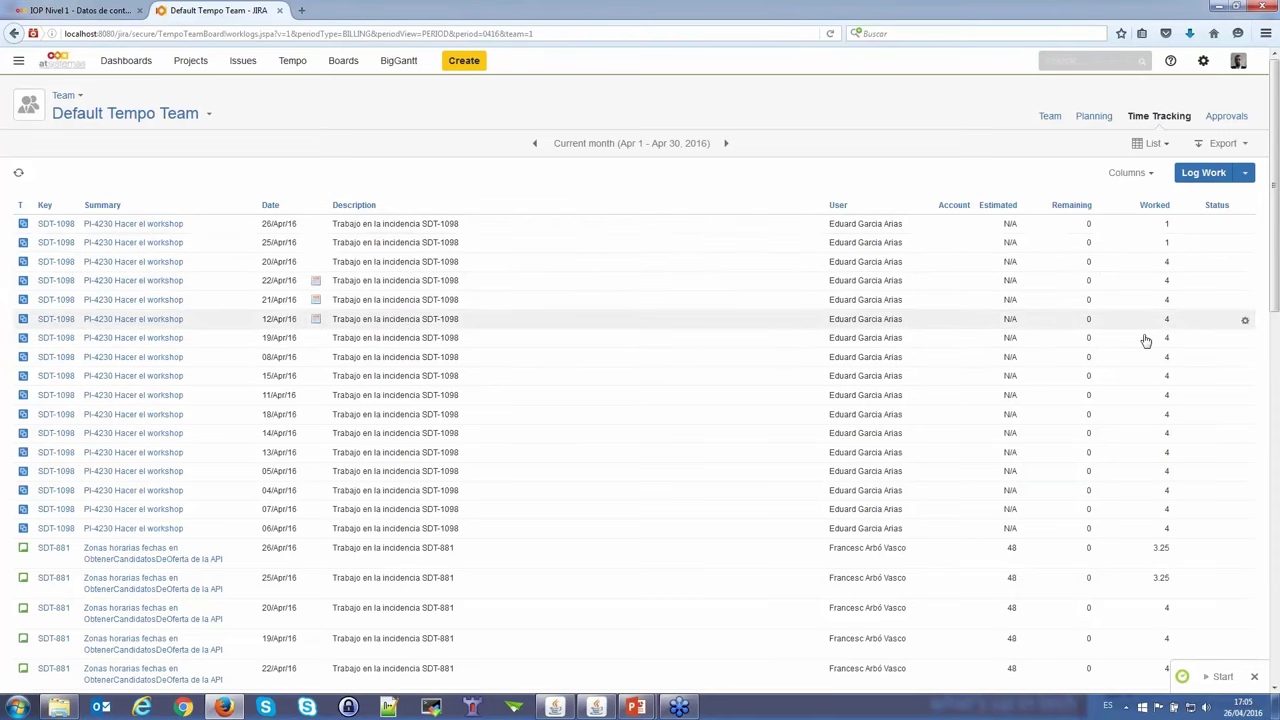
pyautogui.scroll(-10, 1146, 341)
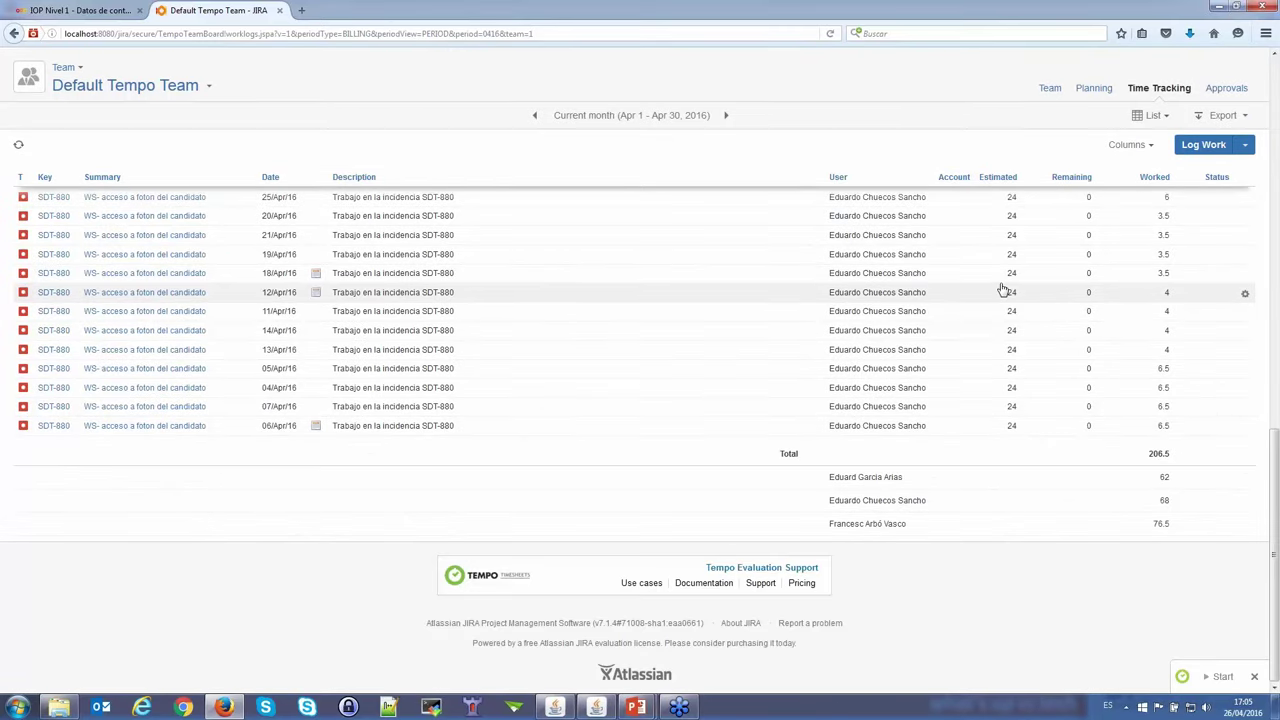
pyautogui.scroll(10, 580, 258)
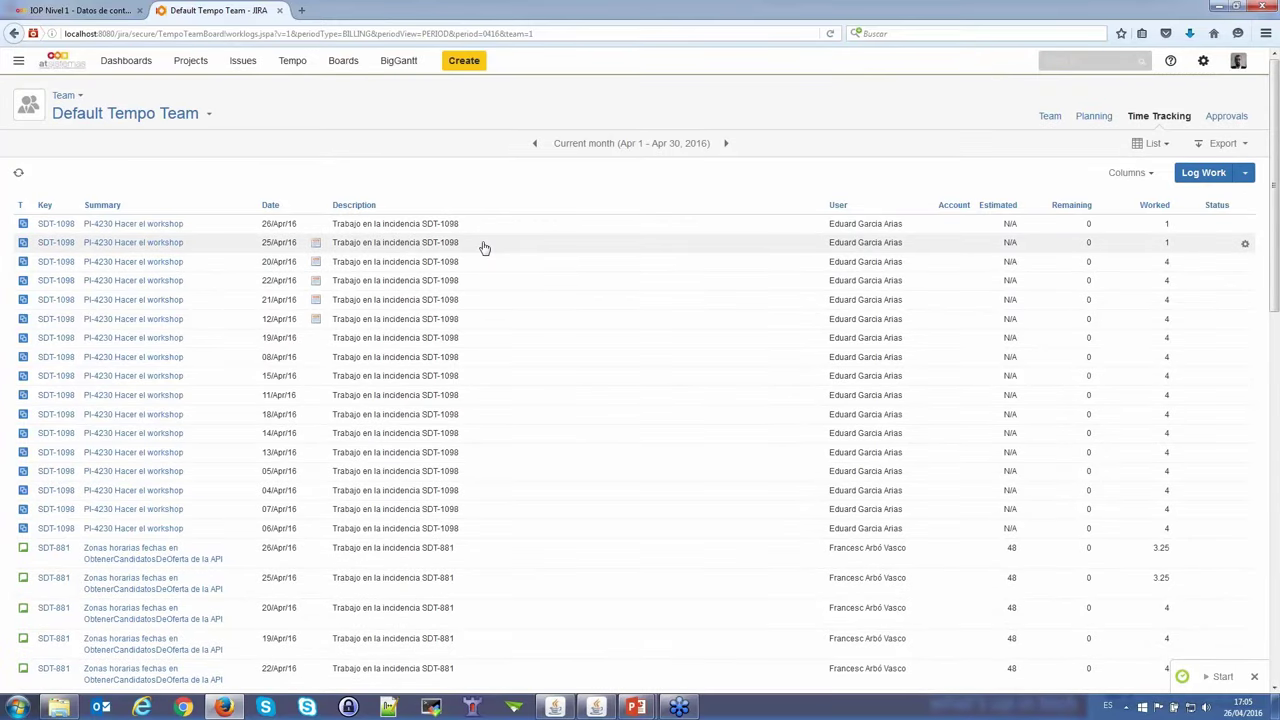
# Step: Bring up the choice of JIRA projects from the team's worklog list
pyautogui.click(190, 60)
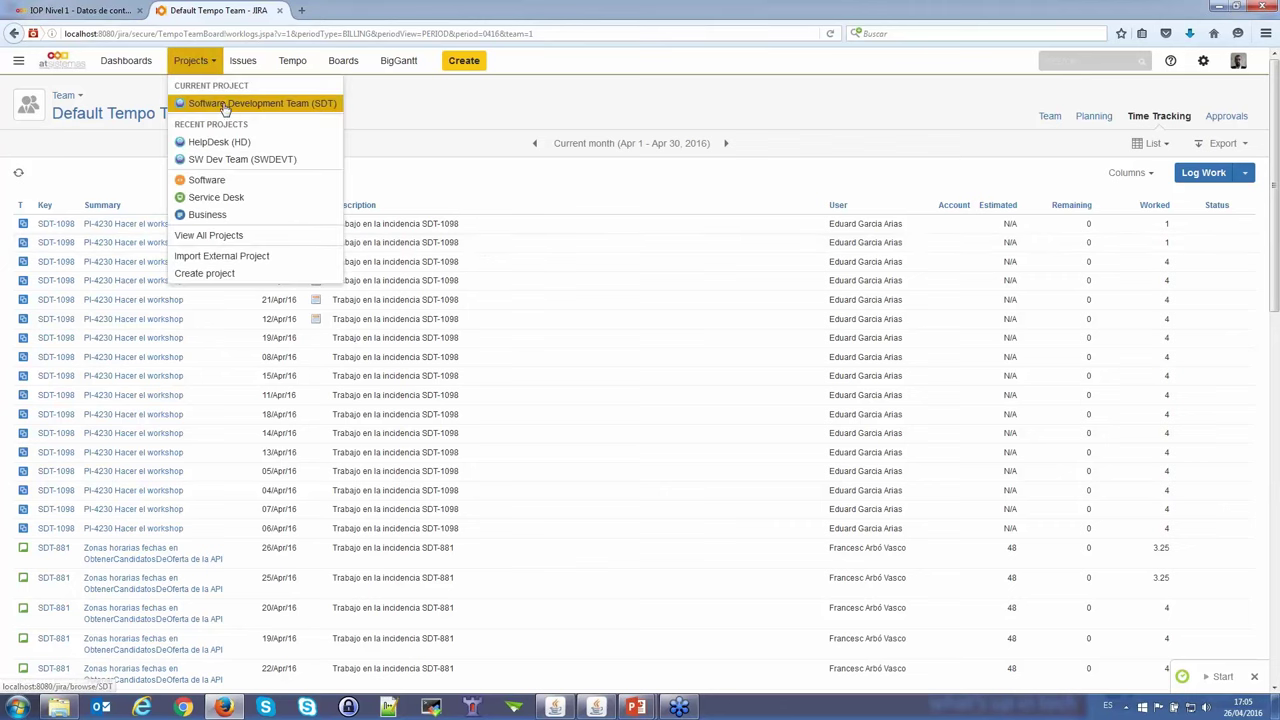